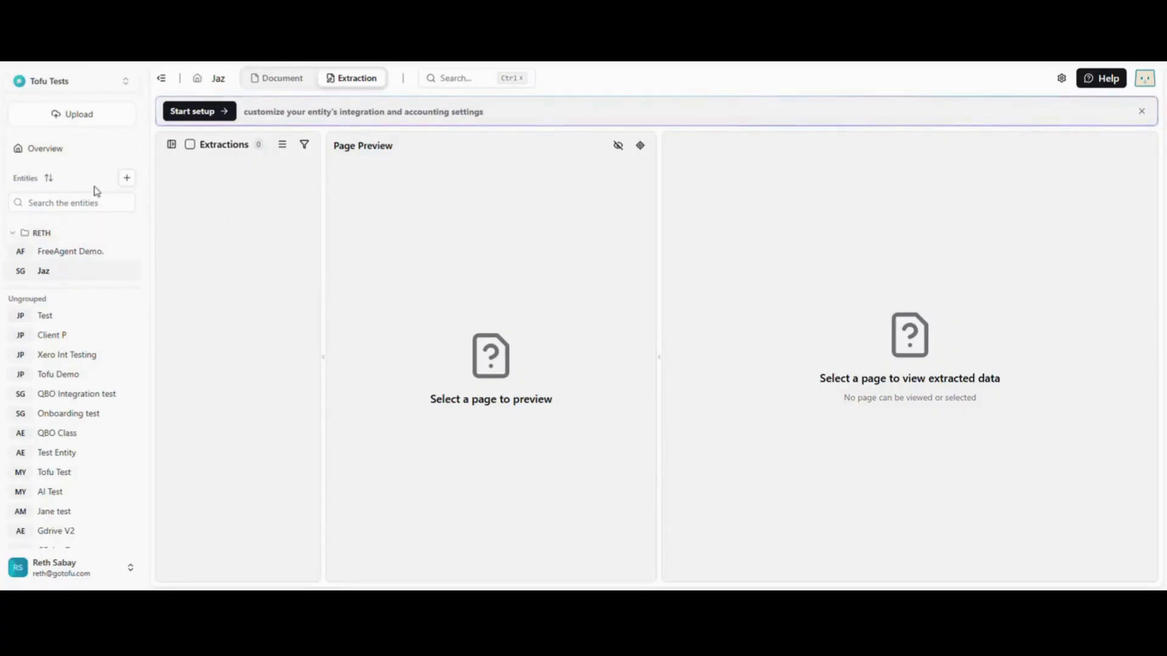
Step: Open the organization's feature settings and check the Jaz Integration flag among the feature flags
{"action": "left_click", "coordinate": [68, 152]}
{"action": "left_click", "coordinate": [360, 83]}
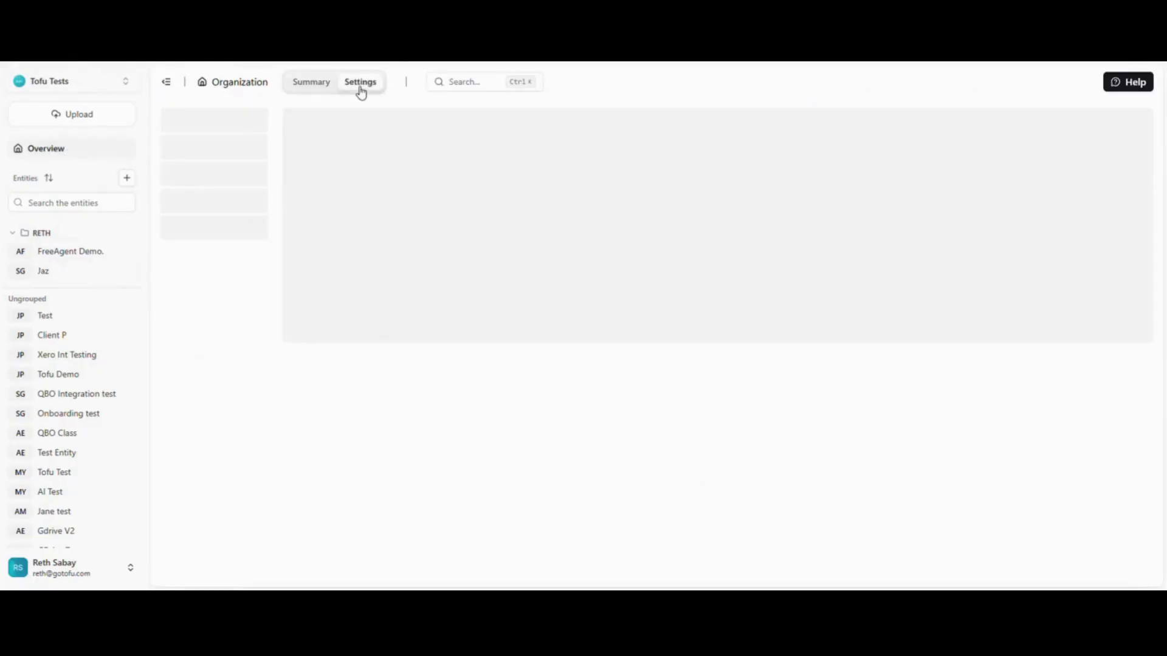
{"action": "left_click", "coordinate": [209, 261]}
{"action": "scroll", "coordinate": [691, 380], "scroll_direction": "down", "scroll_amount": 6}
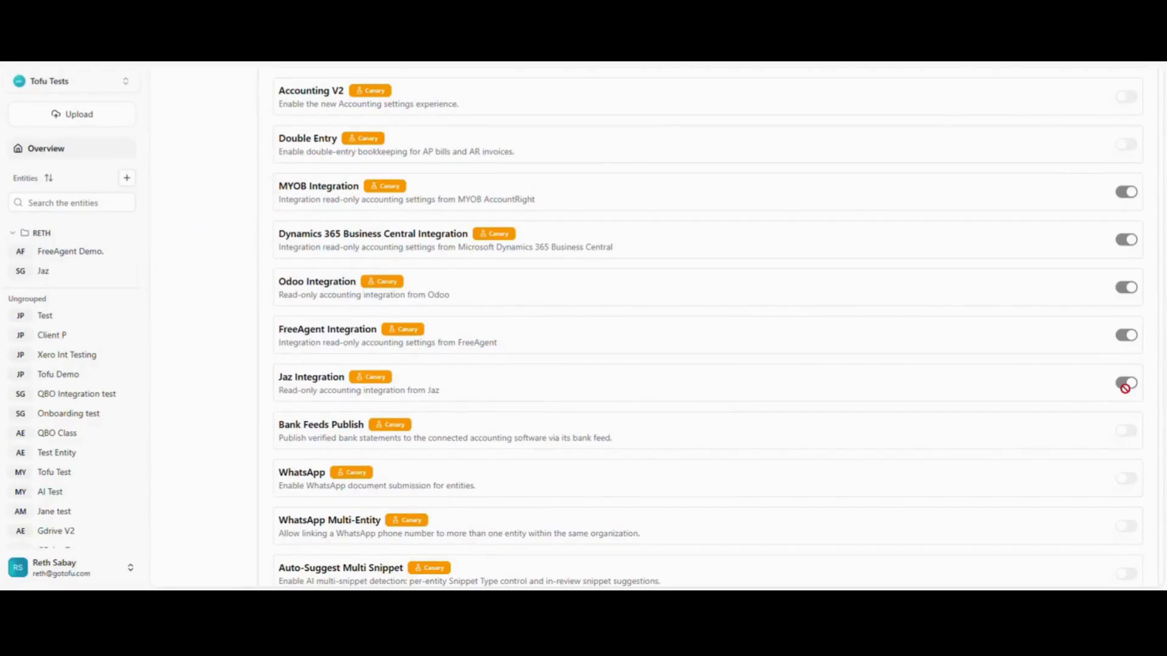
{"action": "scroll", "coordinate": [754, 307], "scroll_direction": "up", "scroll_amount": 5}
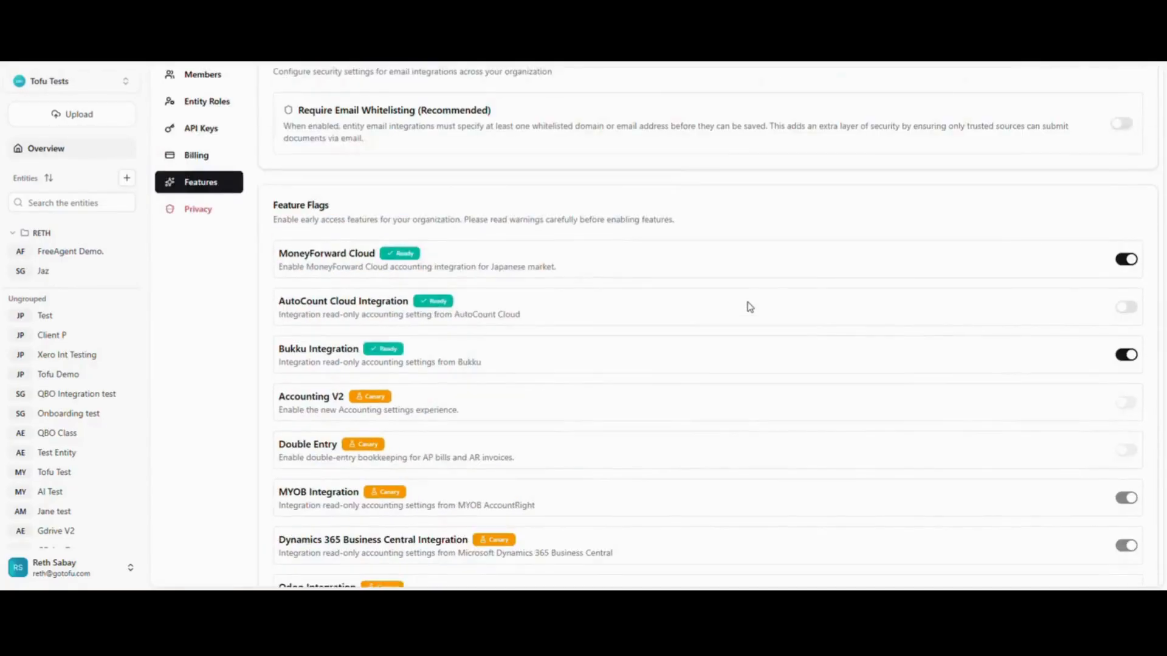
{"action": "scroll", "coordinate": [1074, 435], "scroll_direction": "down", "scroll_amount": 4}
{"action": "scroll", "coordinate": [930, 435], "scroll_direction": "up", "scroll_amount": 5}
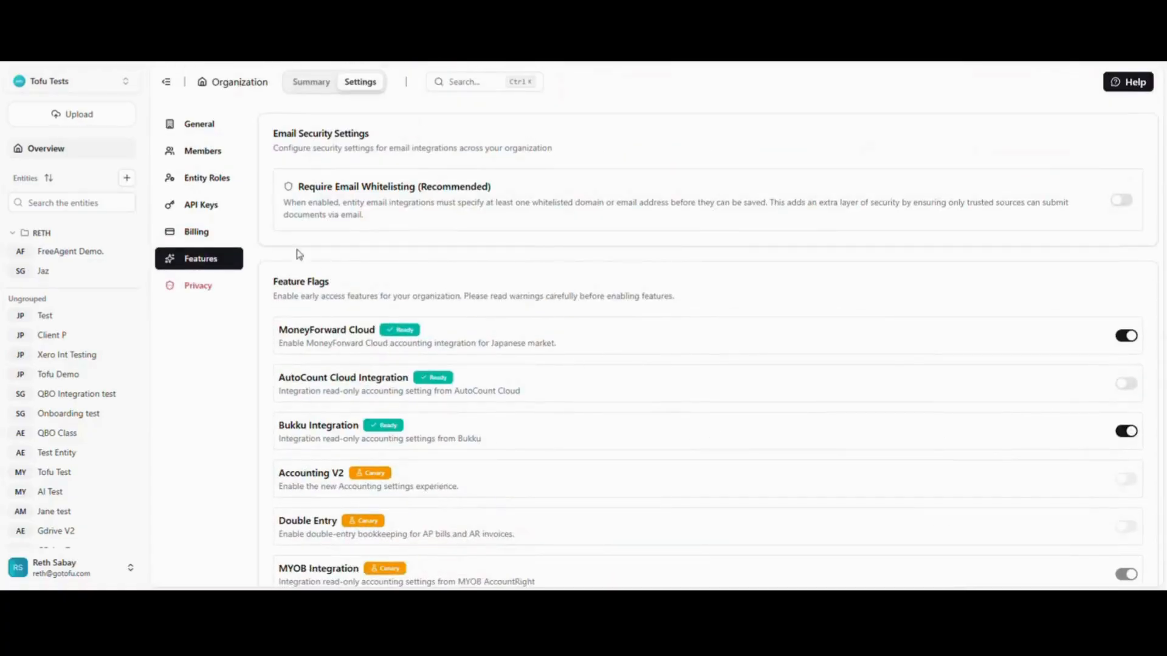
Step: Create an organization API key named "MY JAZ Account" and copy the generated key
{"action": "left_click", "coordinate": [212, 206]}
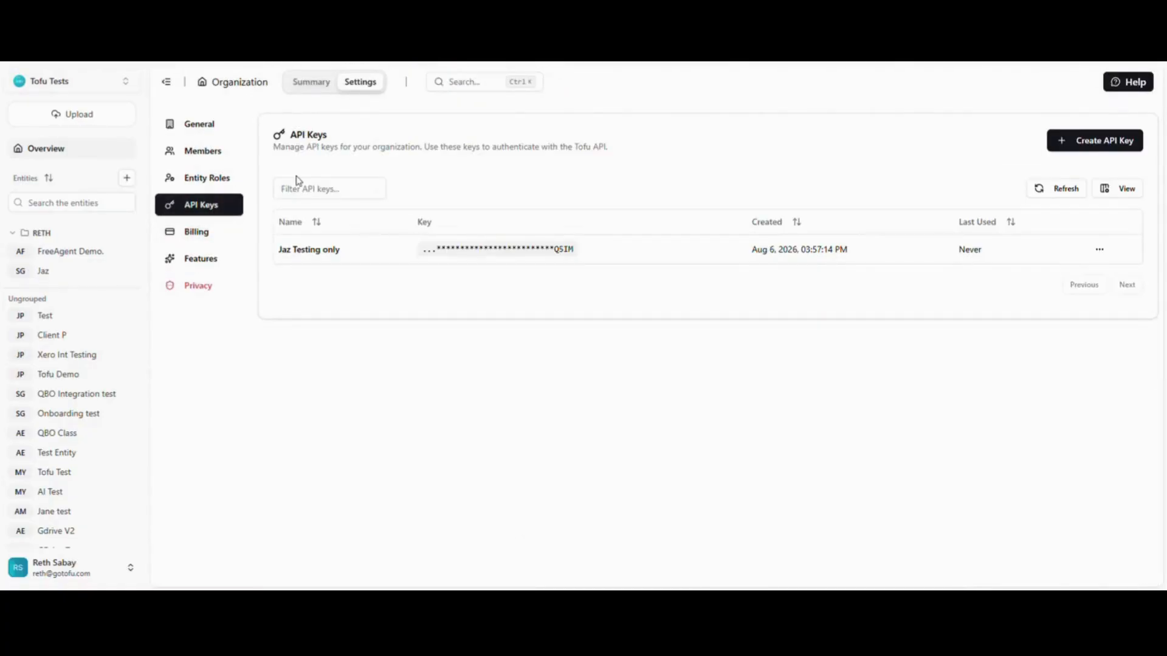
{"action": "left_click", "coordinate": [1112, 148]}
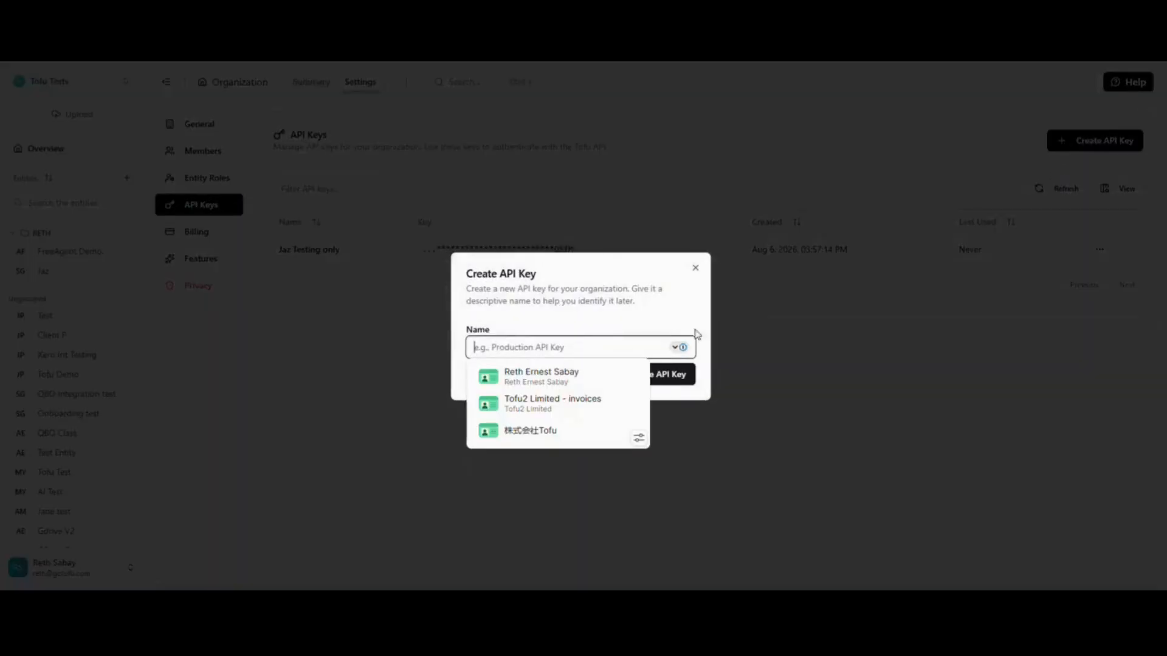
{"action": "type", "text": "JMY"}
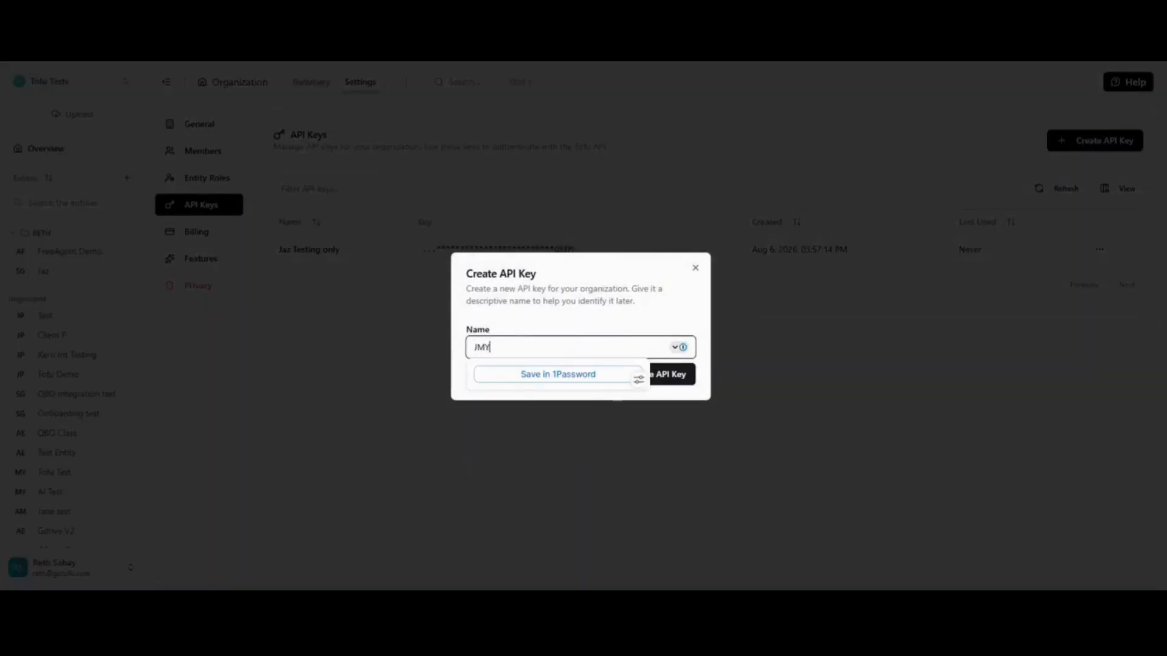
{"action": "type", "text": " JAZ Account"}
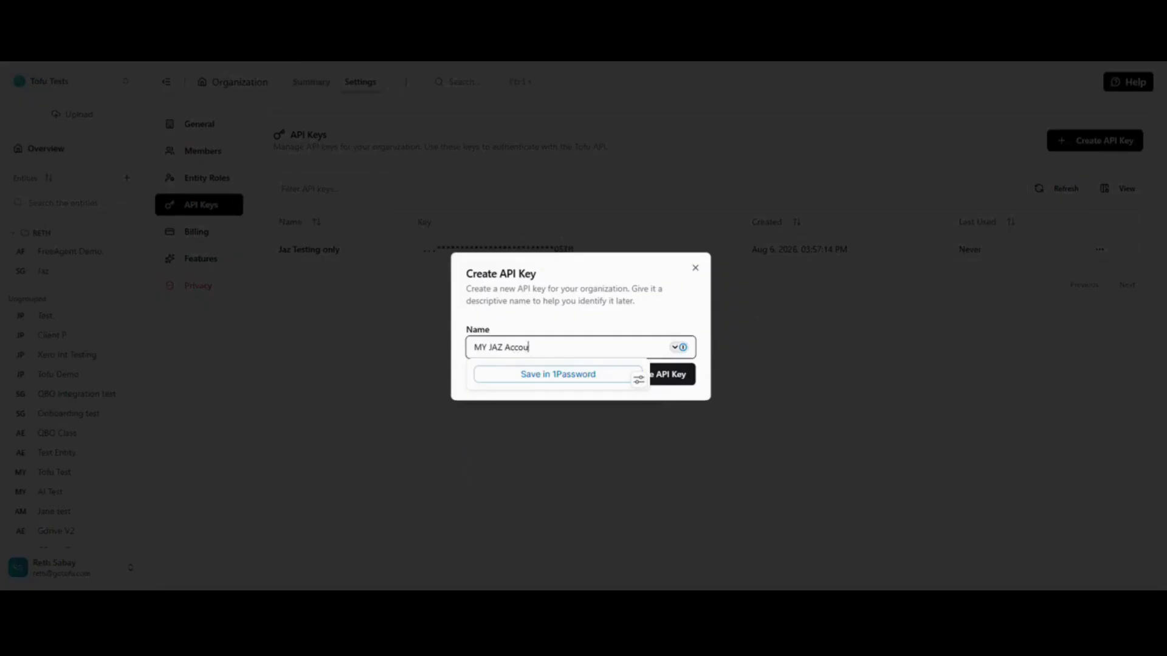
{"action": "left_click", "coordinate": [661, 381]}
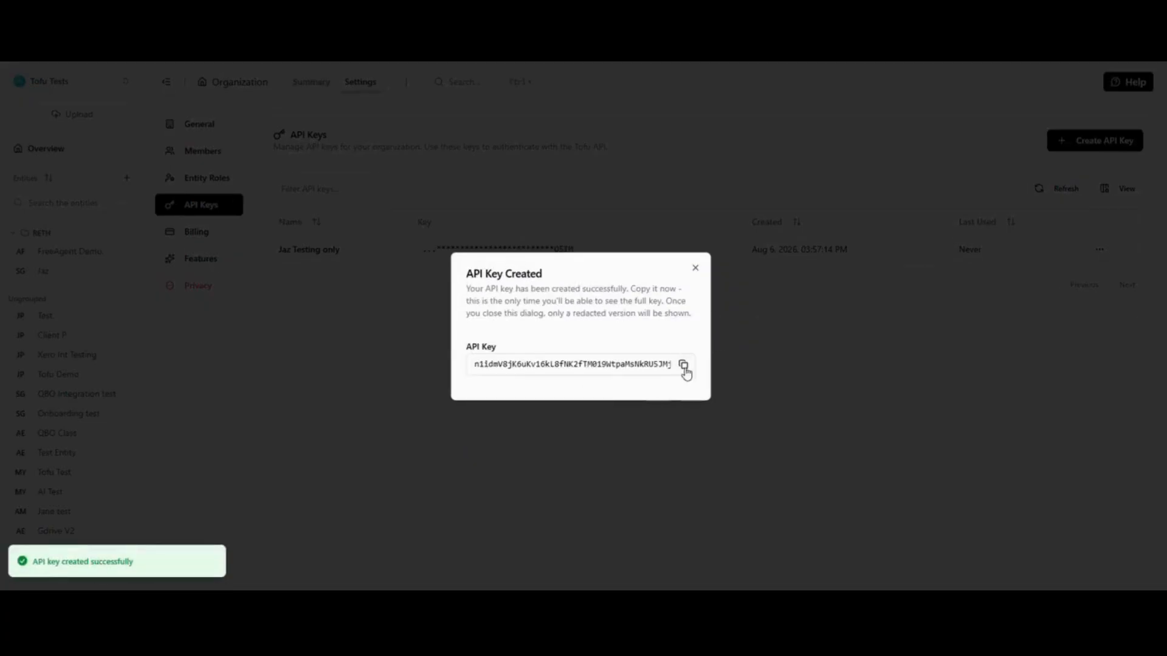
{"action": "left_click", "coordinate": [684, 365]}
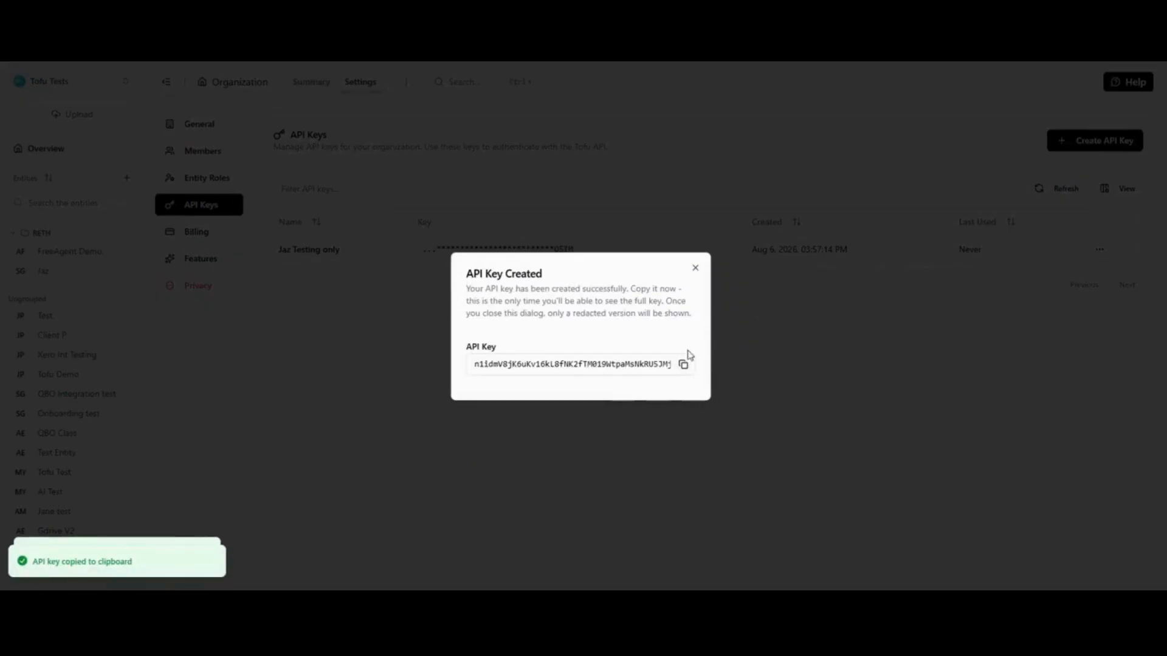
{"action": "left_click", "coordinate": [696, 270]}
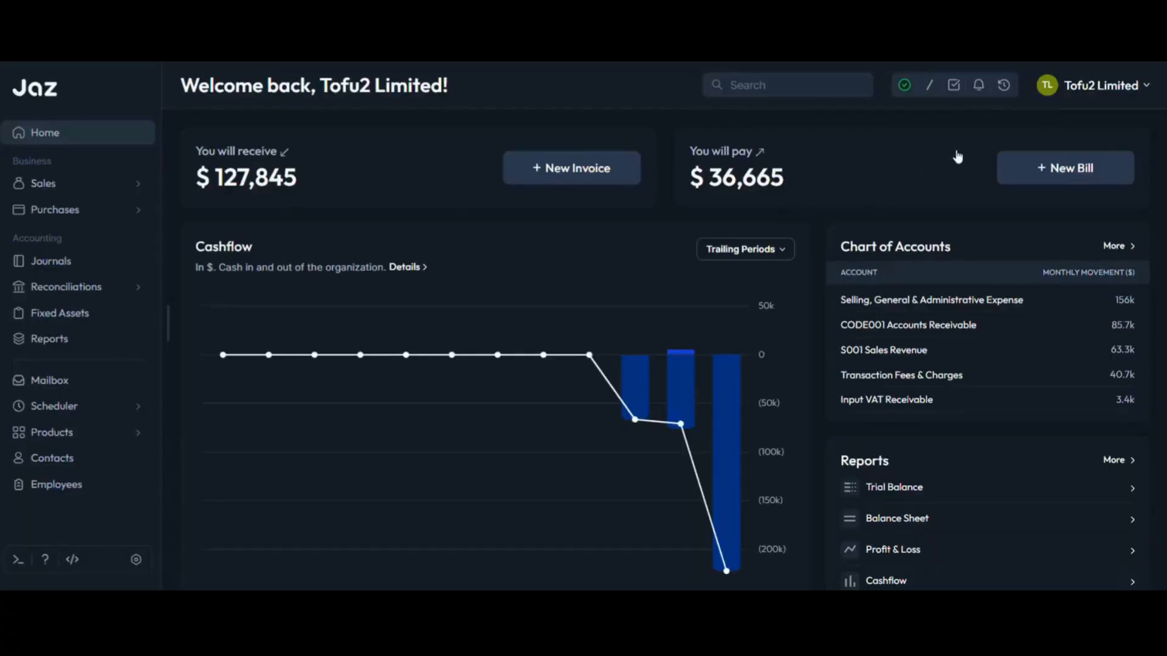
Step: Switch to Jaz and open the API key list in the account's Access Management settings
{"action": "left_click", "coordinate": [1120, 92]}
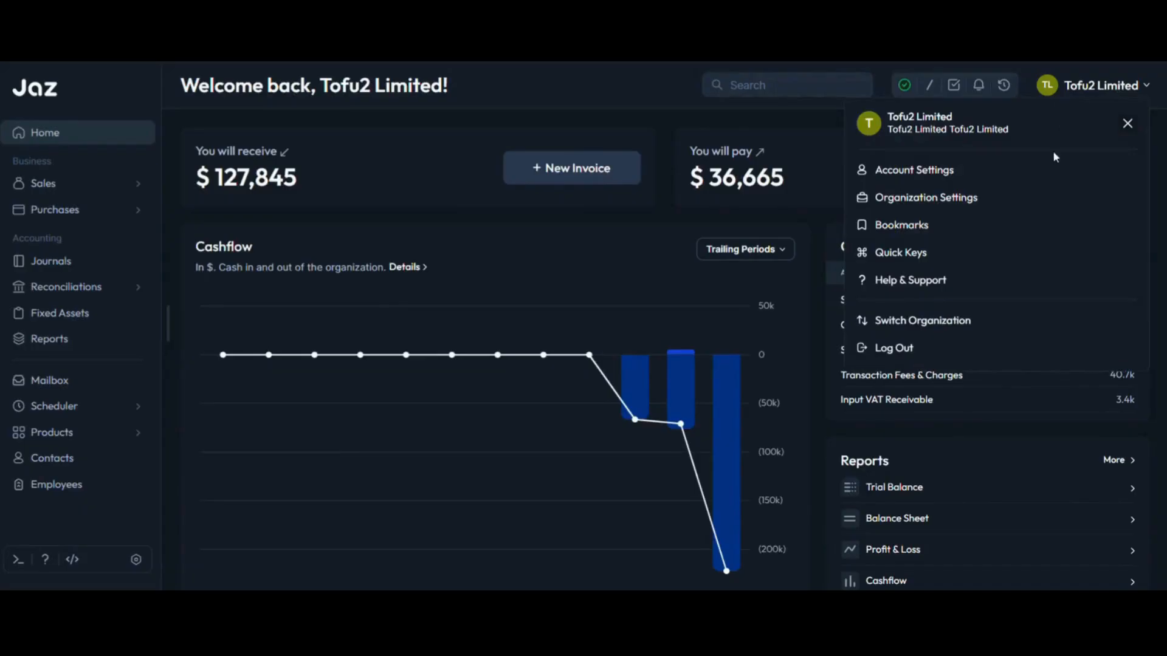
{"action": "left_click", "coordinate": [1015, 169]}
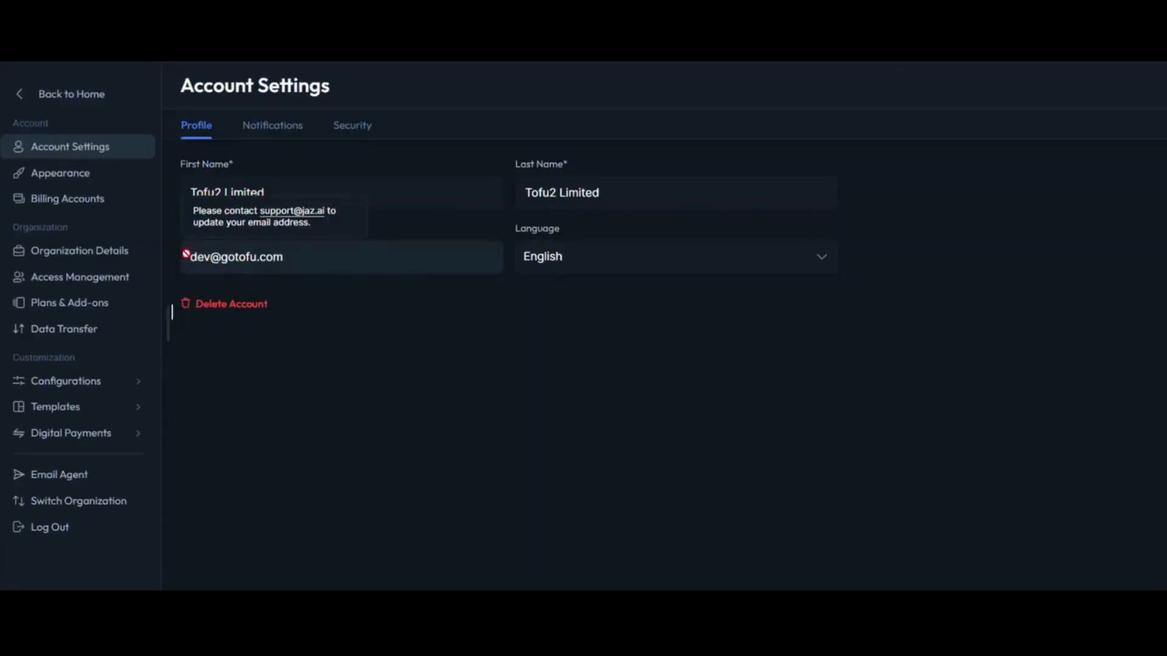
{"action": "left_click", "coordinate": [97, 286]}
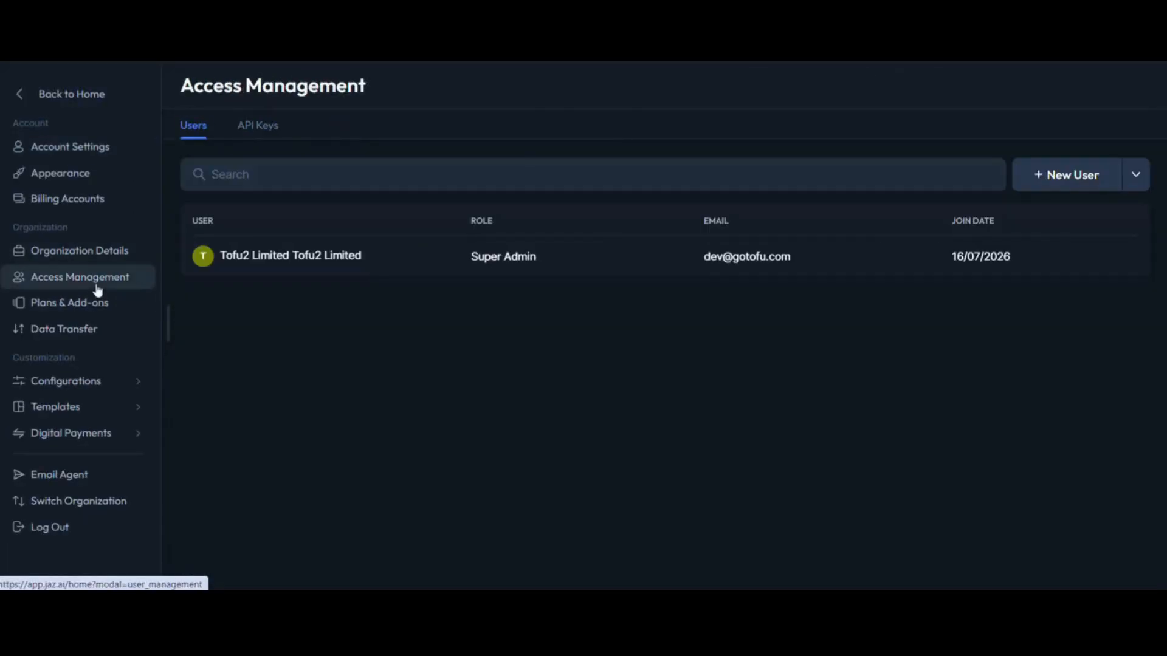
{"action": "left_click", "coordinate": [255, 130]}
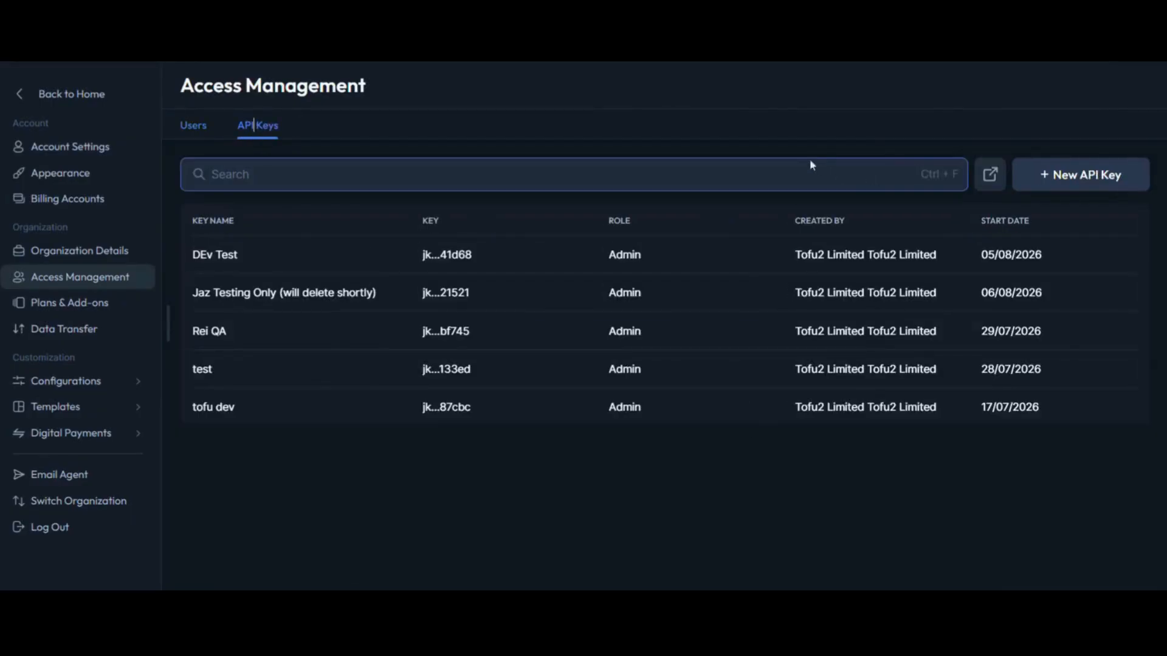
Step: Create a Jaz API key with the Admin role, pasting the copied Tofu API key as Key Name, and copy the generated key
{"action": "left_click", "coordinate": [1049, 182]}
{"action": "left_click", "coordinate": [411, 221]}
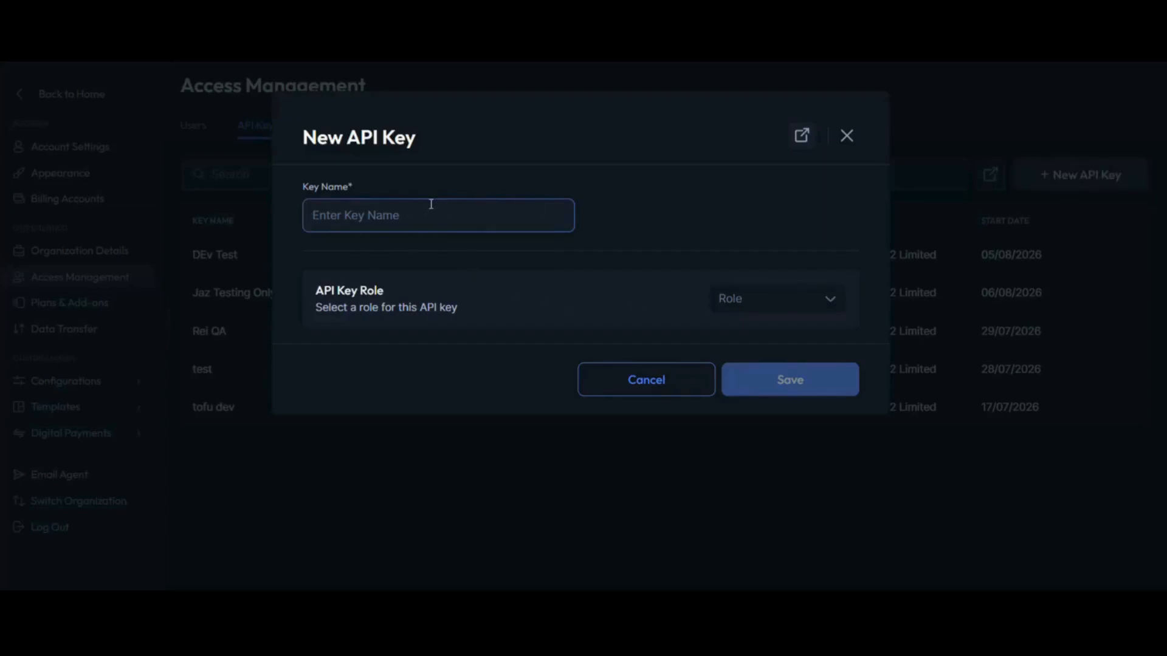
{"action": "key", "text": "ctrl+v"}
{"action": "left_click", "coordinate": [723, 316]}
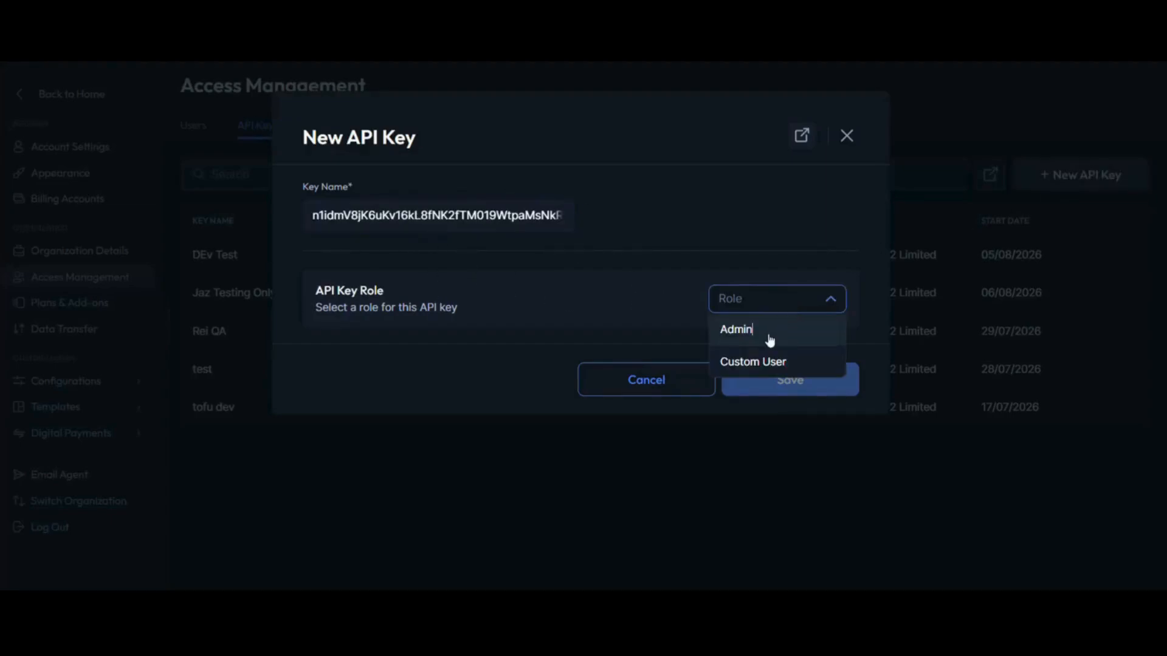
{"action": "left_click", "coordinate": [768, 334]}
{"action": "scroll", "coordinate": [807, 417], "scroll_direction": "down", "scroll_amount": 7}
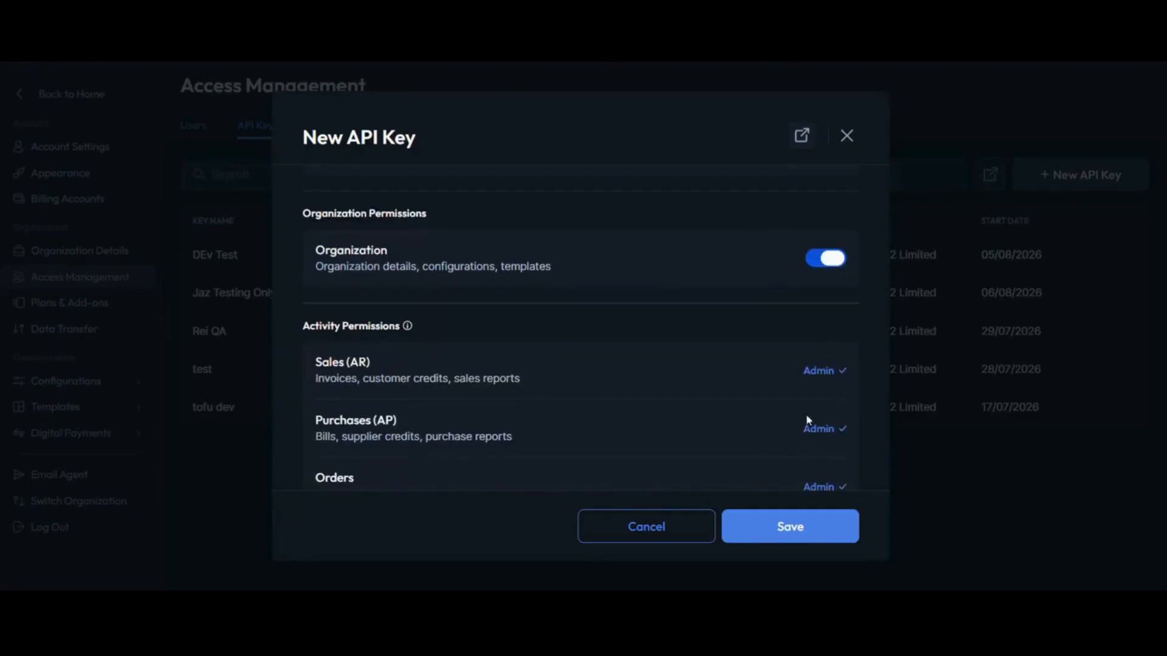
{"action": "scroll", "coordinate": [790, 474], "scroll_direction": "up", "scroll_amount": 7}
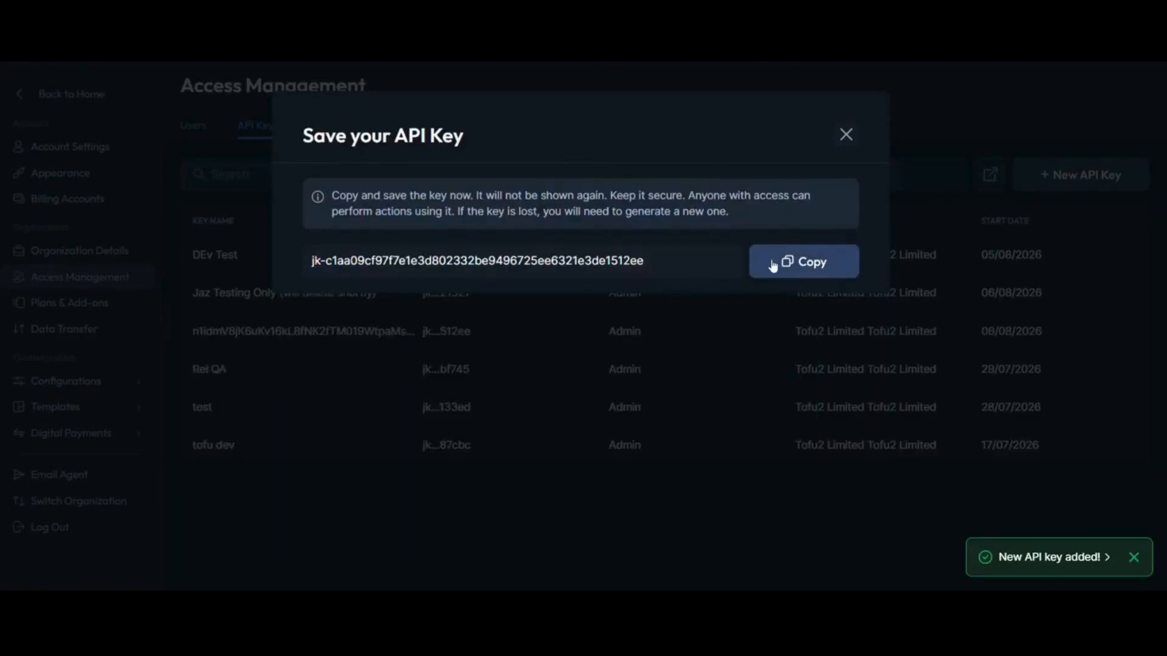
{"action": "left_click", "coordinate": [792, 255]}
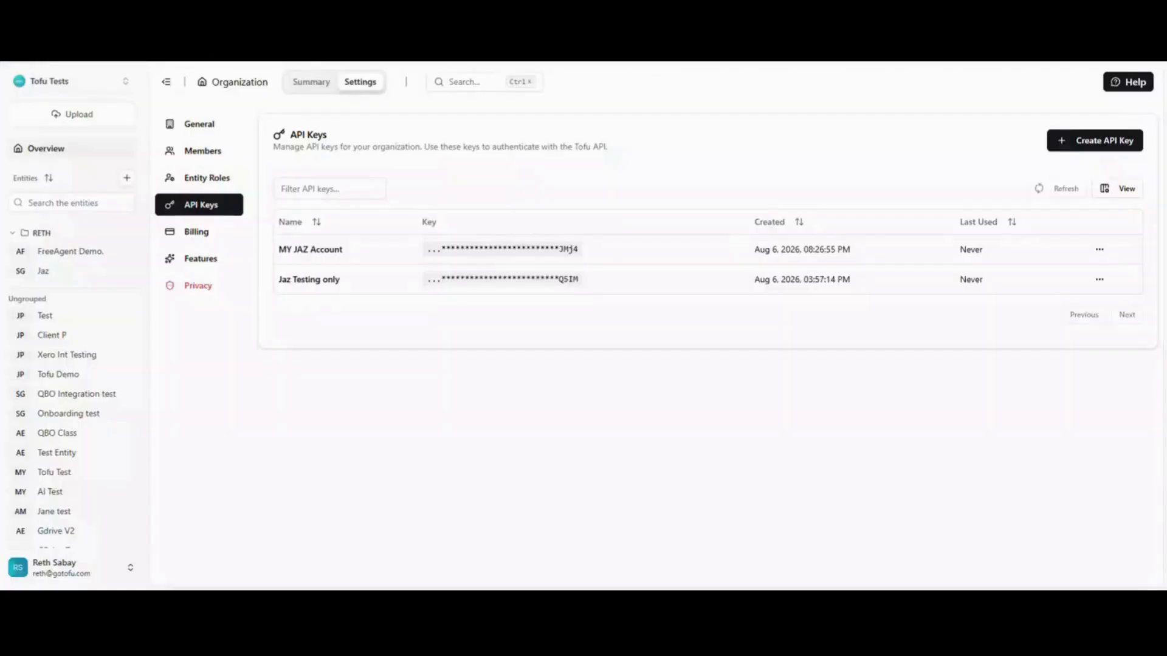
Step: Switch back to Tofu and connect a new Jaz integration for the Jaz entity, entering the Jaz API key in the API key field
{"action": "left_click", "coordinate": [71, 279]}
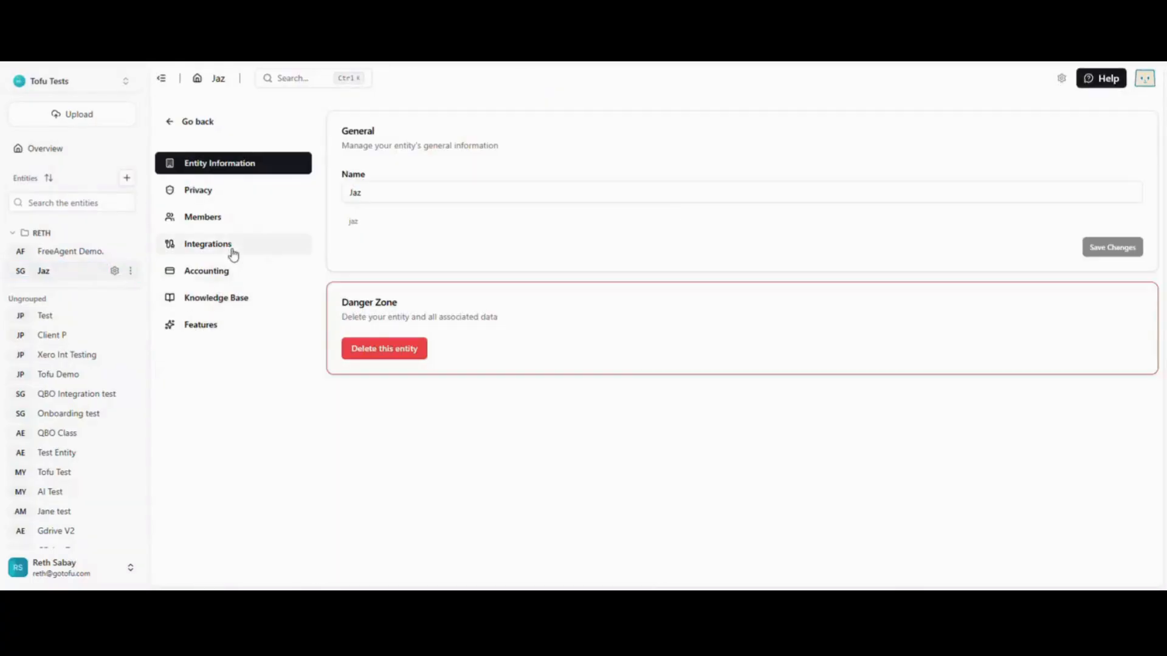
{"action": "left_click", "coordinate": [232, 249]}
{"action": "left_click", "coordinate": [574, 266]}
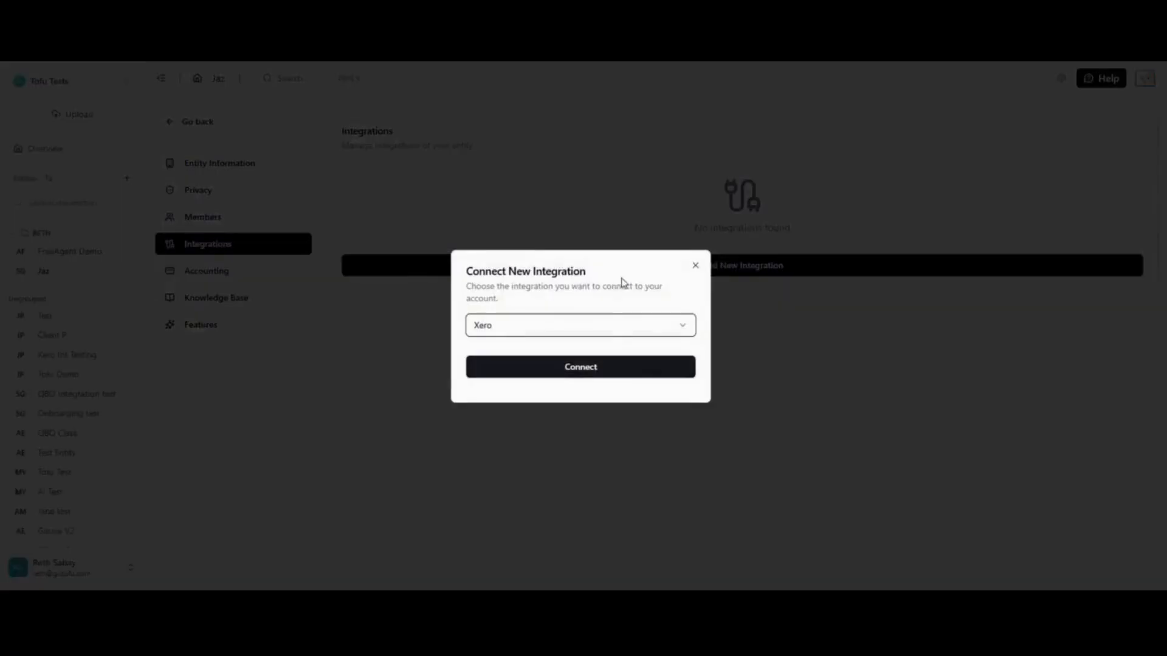
{"action": "left_click", "coordinate": [638, 334]}
{"action": "scroll", "coordinate": [587, 453], "scroll_direction": "down", "scroll_amount": 2}
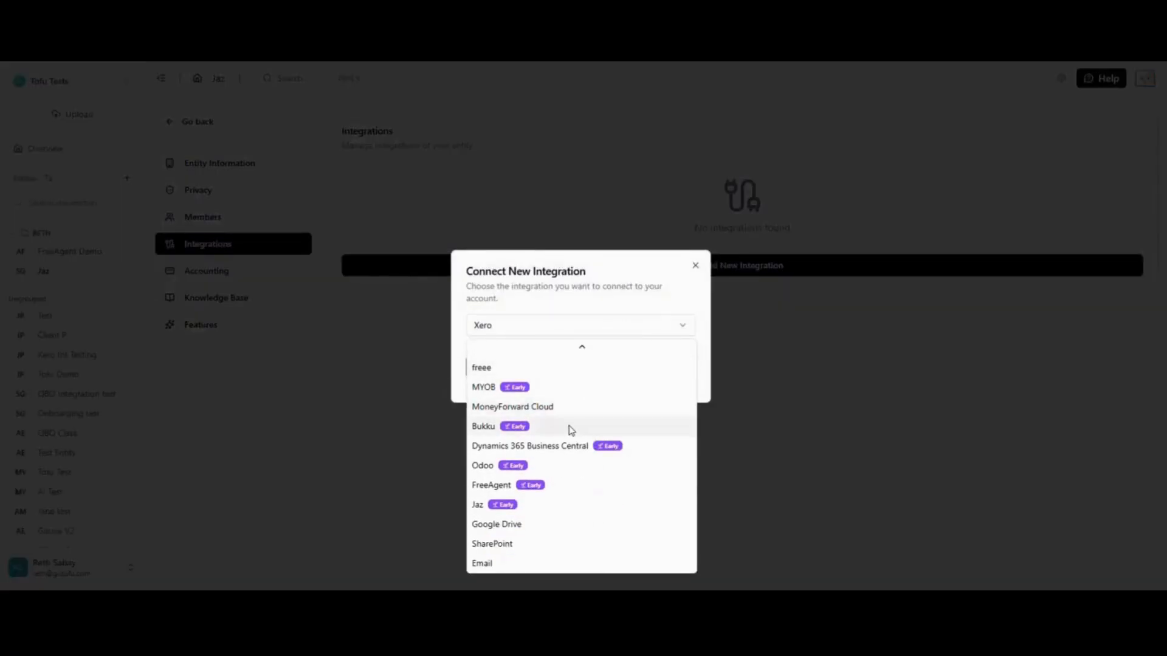
{"action": "left_click", "coordinate": [534, 506]}
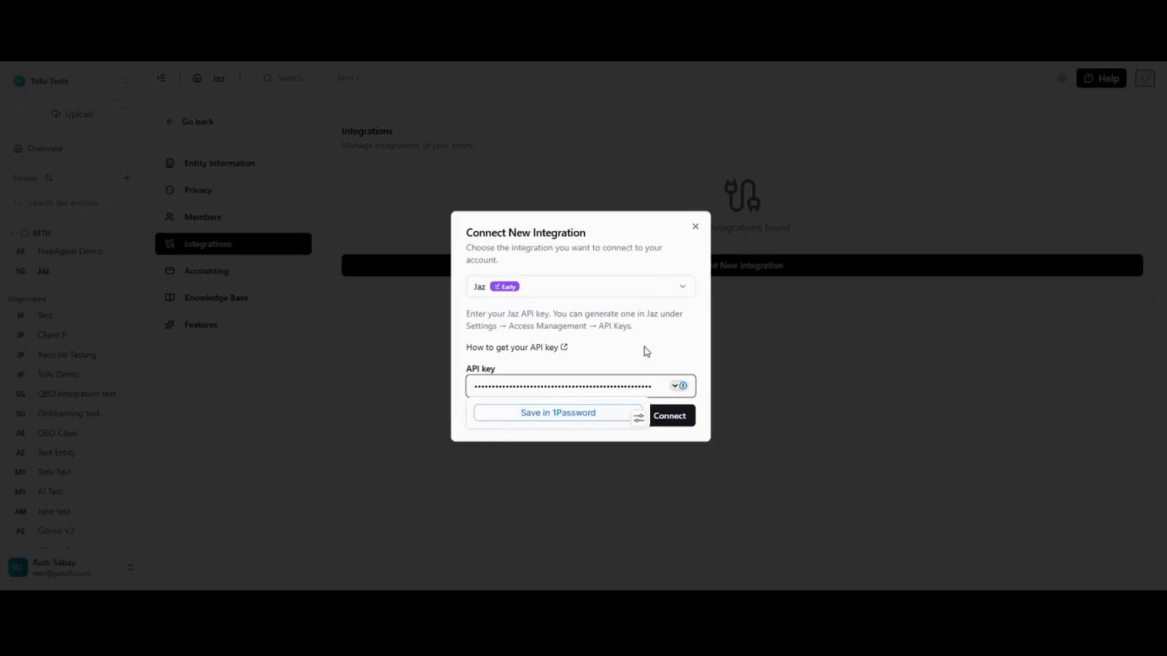
{"action": "left_click", "coordinate": [646, 351]}
{"action": "left_click", "coordinate": [666, 418]}
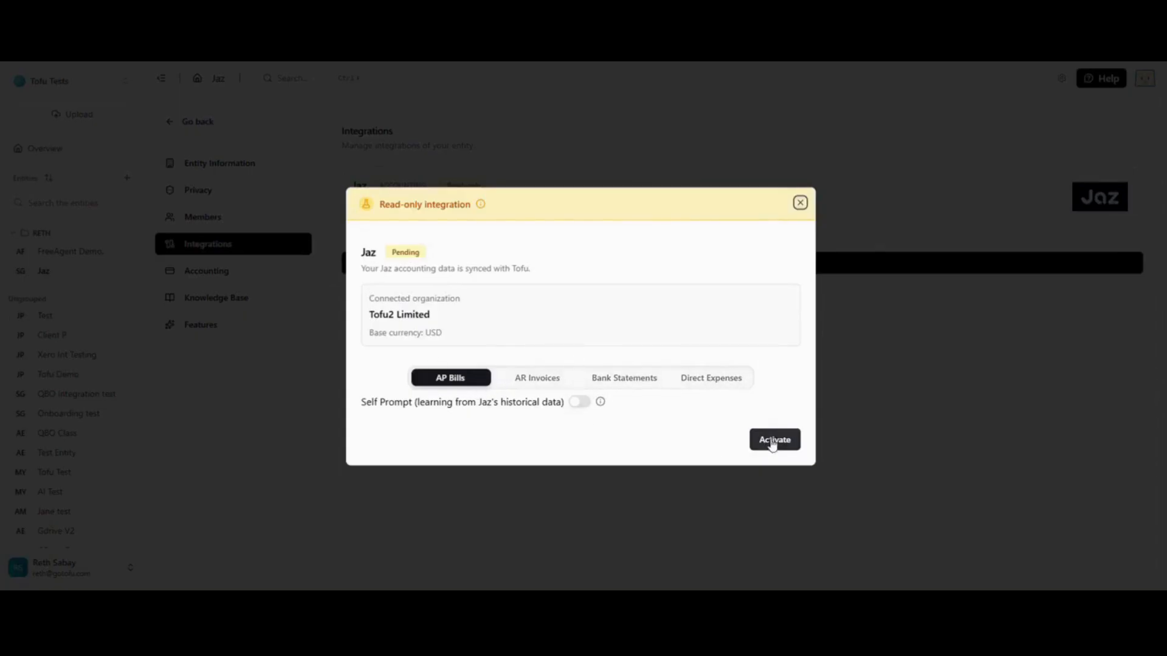
Step: Enable Self Prompt for AP Bills, AR Invoices and Direct Expenses, and activate the Jaz integration
{"action": "mouse_move", "coordinate": [601, 404]}
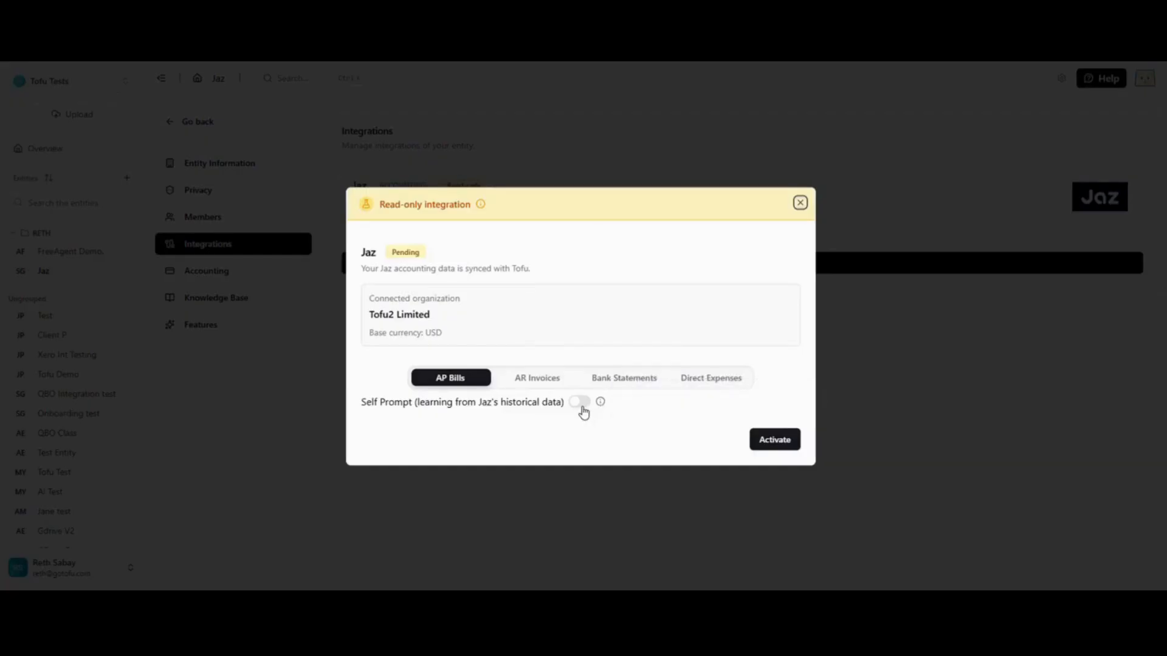
{"action": "left_click", "coordinate": [581, 404]}
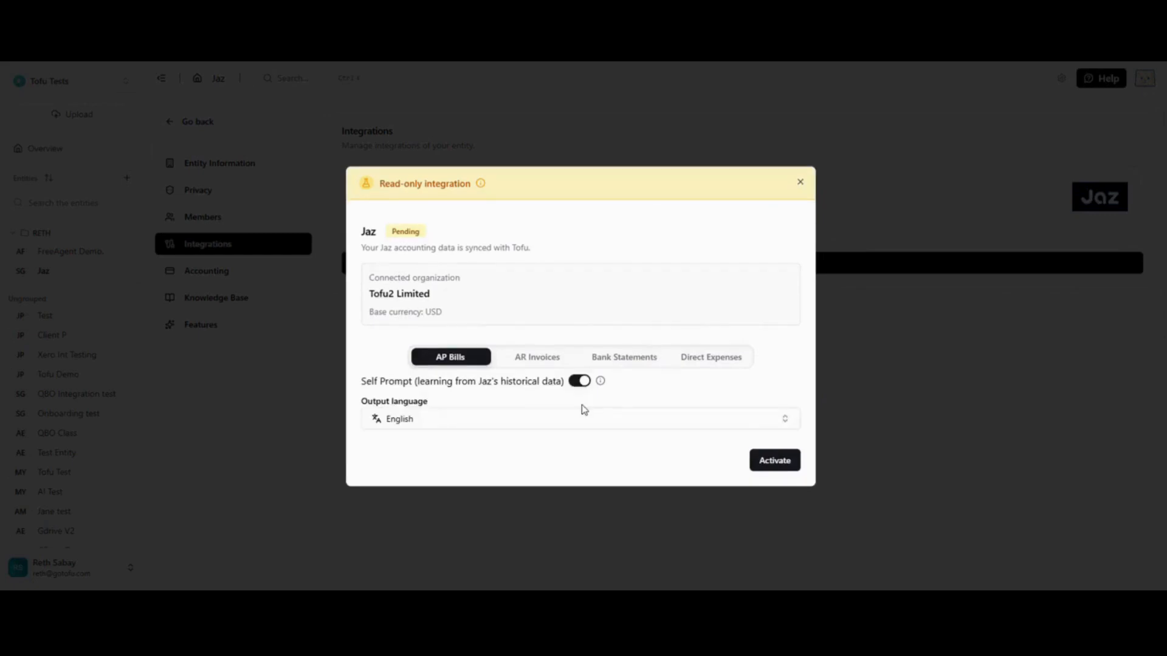
{"action": "left_click", "coordinate": [538, 358]}
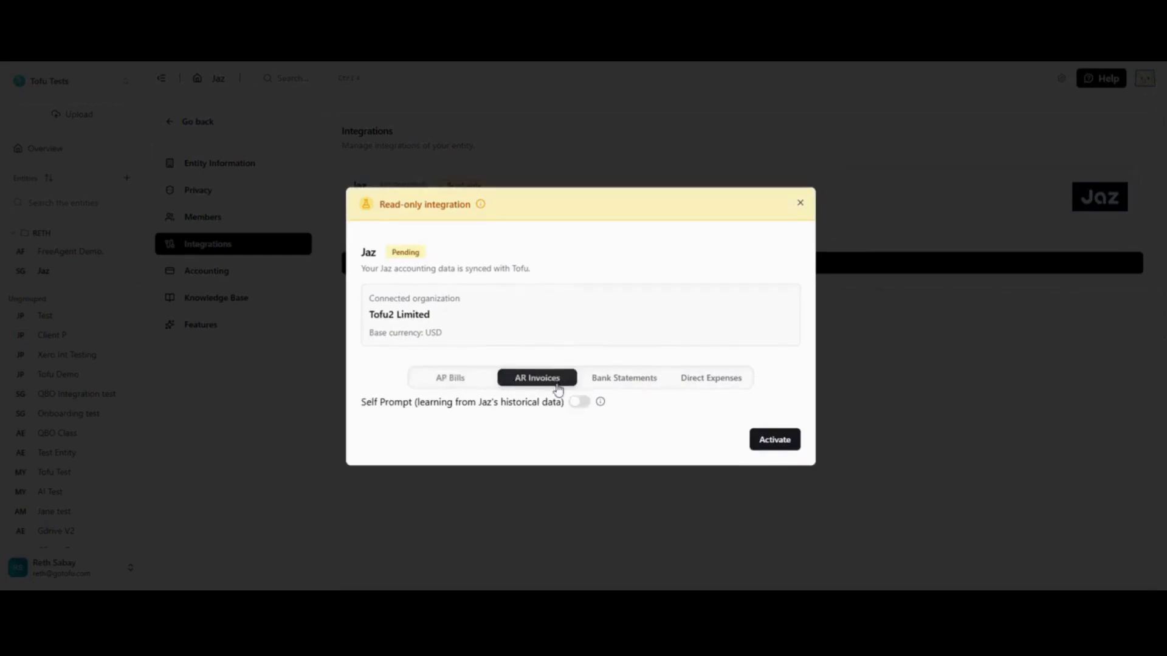
{"action": "left_click", "coordinate": [581, 404]}
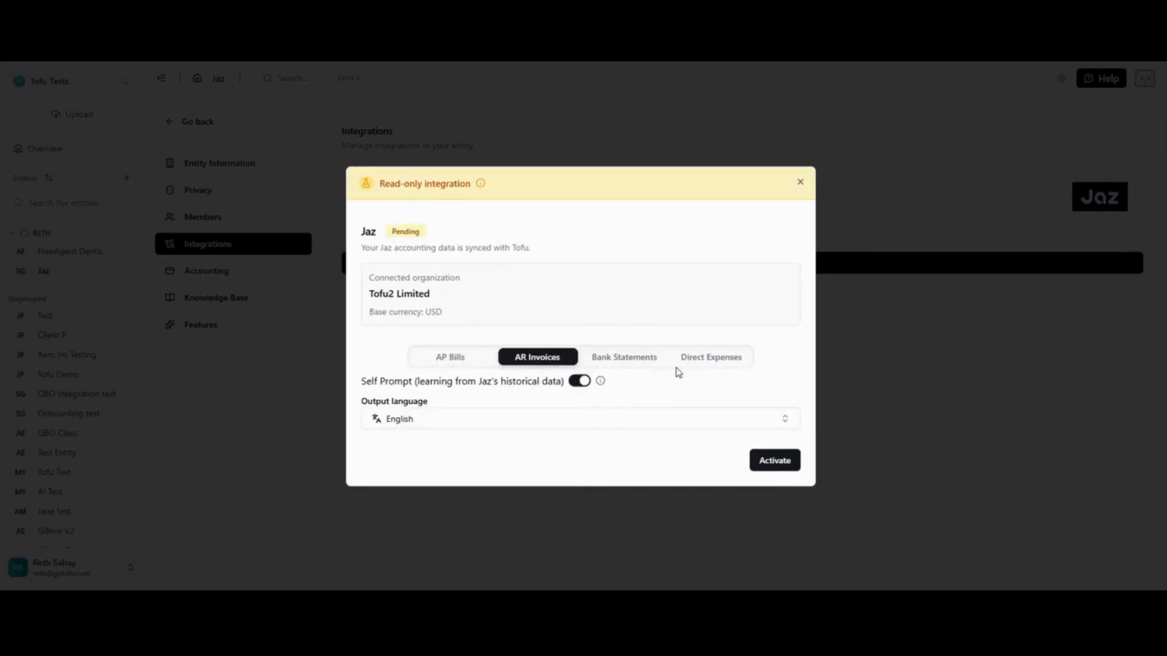
{"action": "left_click", "coordinate": [710, 360]}
{"action": "left_click", "coordinate": [582, 406]}
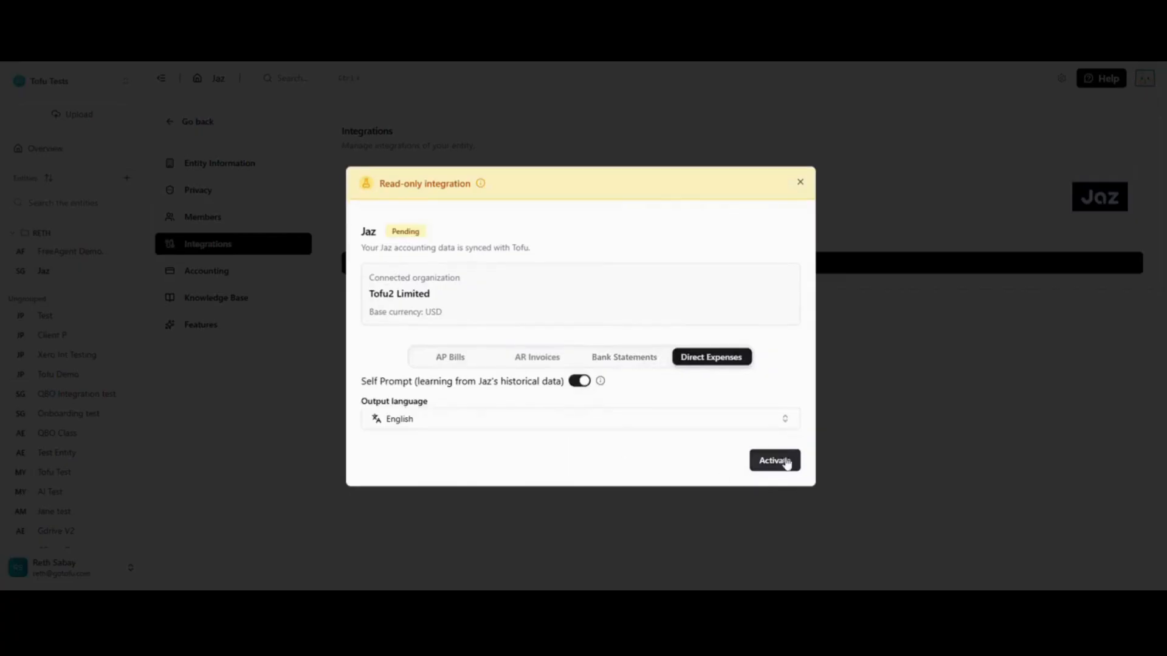
{"action": "left_click", "coordinate": [775, 471]}
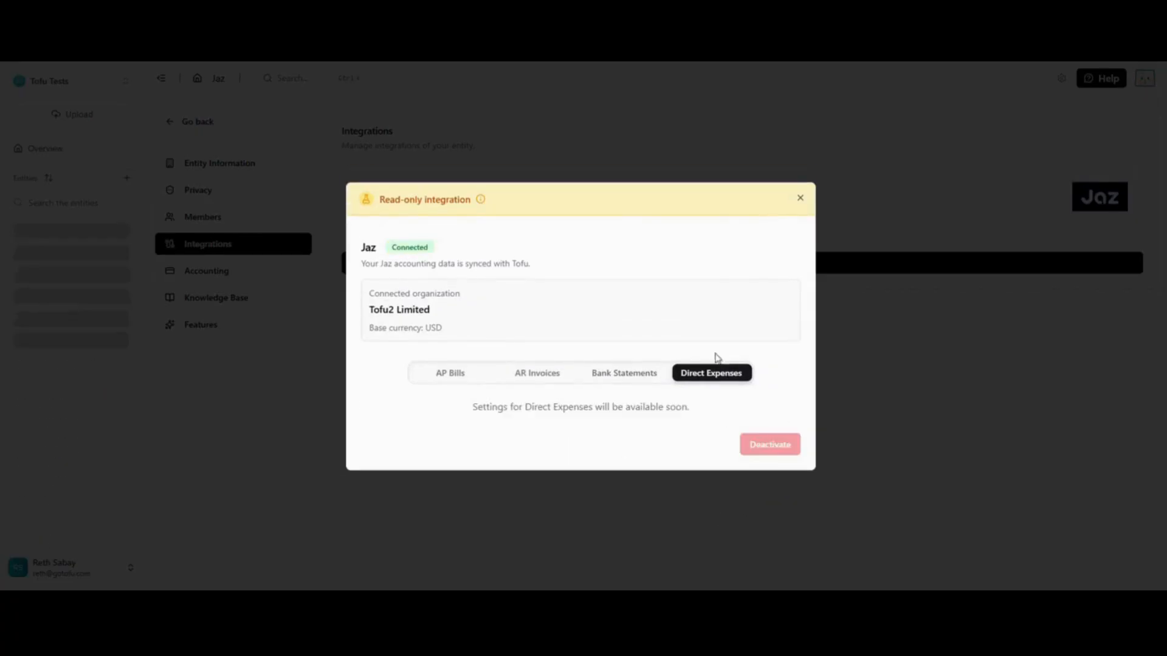
{"action": "left_click_drag", "start_coordinate": [391, 247], "coordinate": [474, 244]}
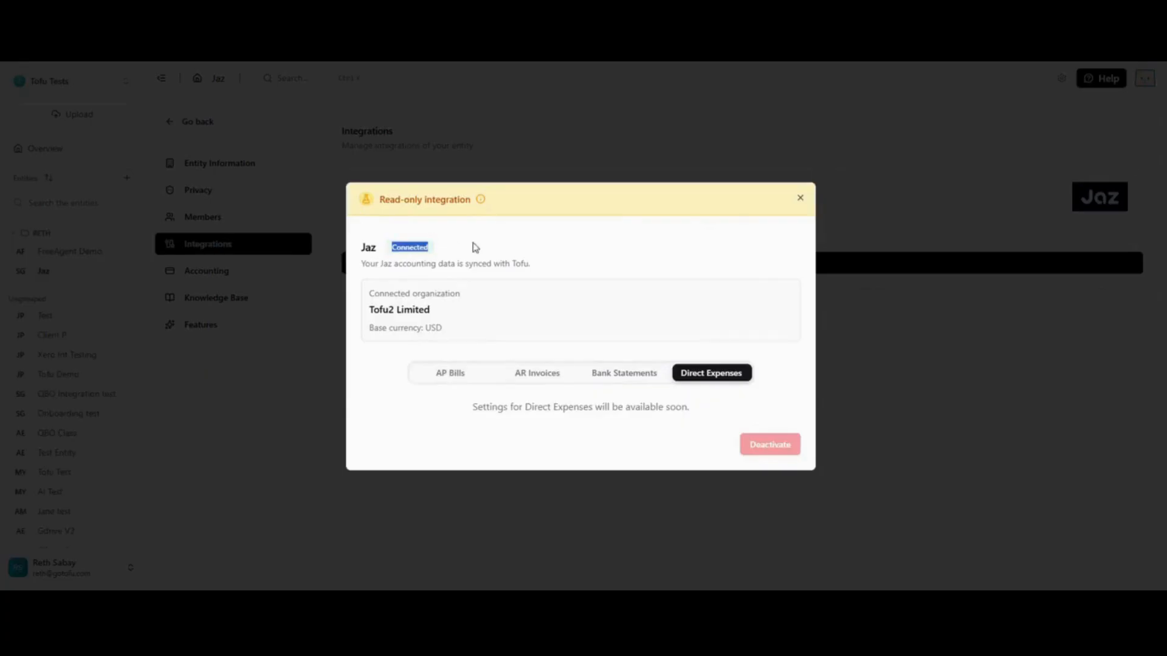
{"action": "left_click", "coordinate": [800, 197]}
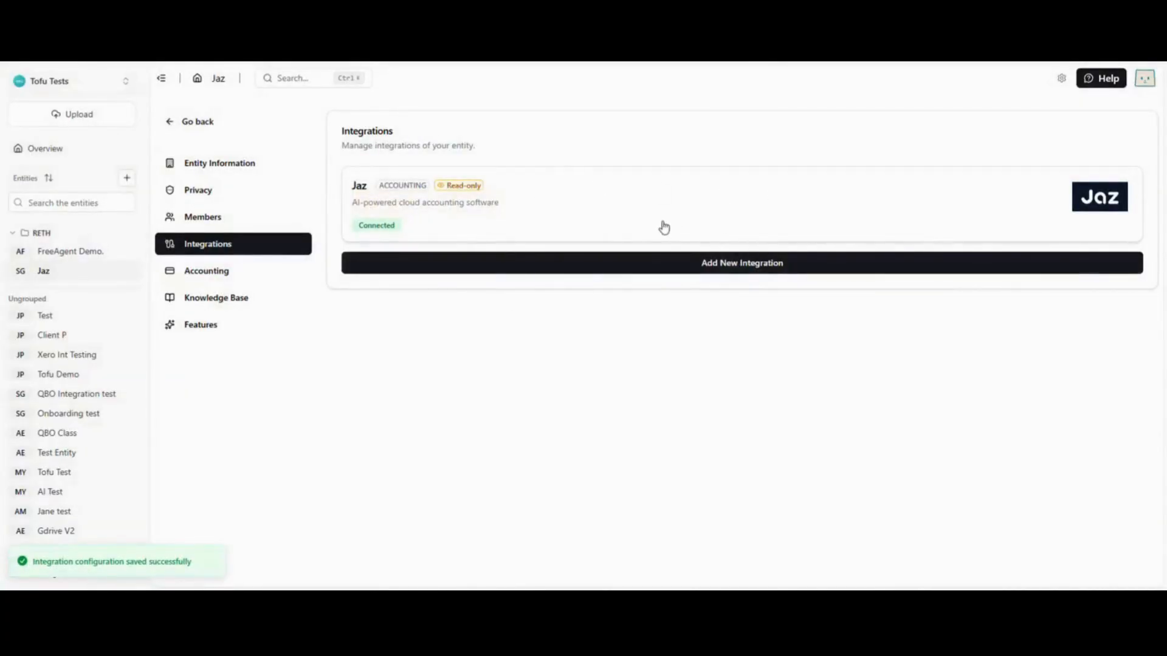
Step: Review the Jaz entity's synced accounting data, covering tax rates, accounts, currencies and contacts
{"action": "left_click", "coordinate": [211, 274]}
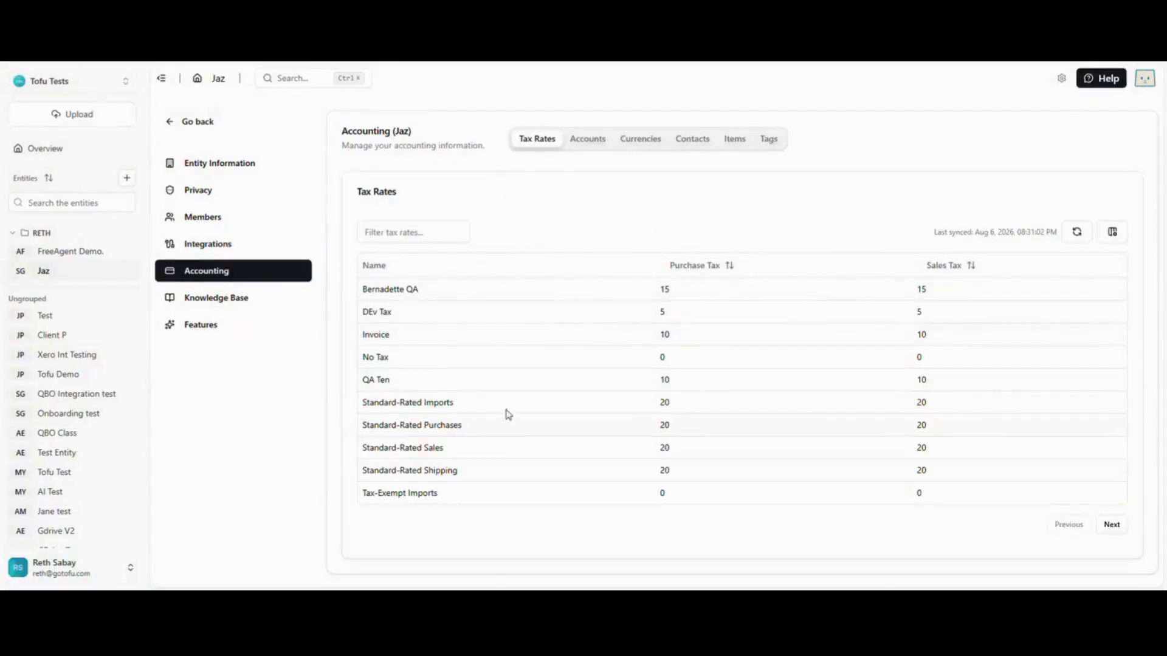
{"action": "left_click", "coordinate": [578, 151]}
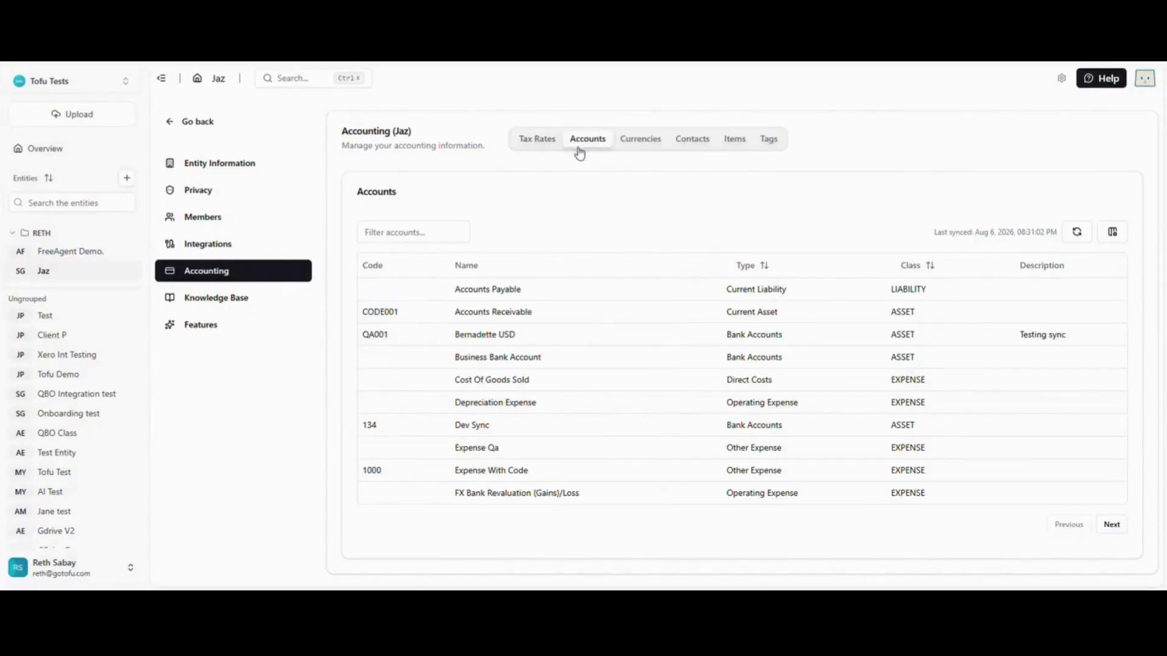
{"action": "left_click", "coordinate": [638, 144]}
{"action": "left_click", "coordinate": [689, 136]}
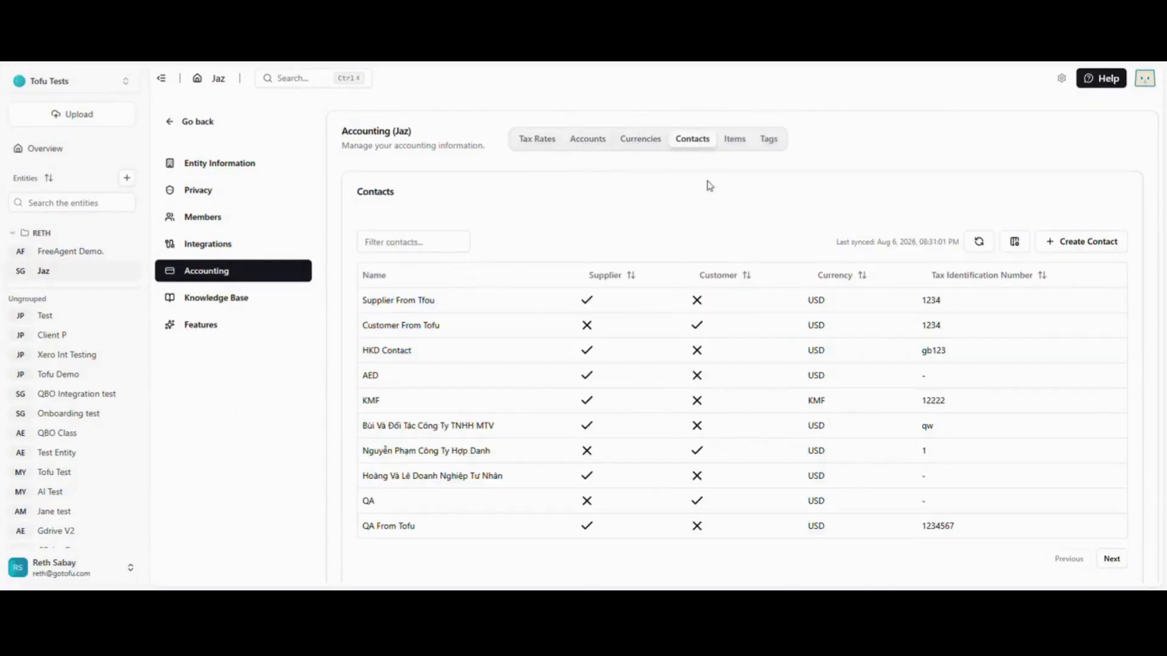
Step: Review the Jaz entity's synced items and tags, and return to the entity's workspace
{"action": "left_click", "coordinate": [734, 136]}
{"action": "left_click", "coordinate": [763, 141]}
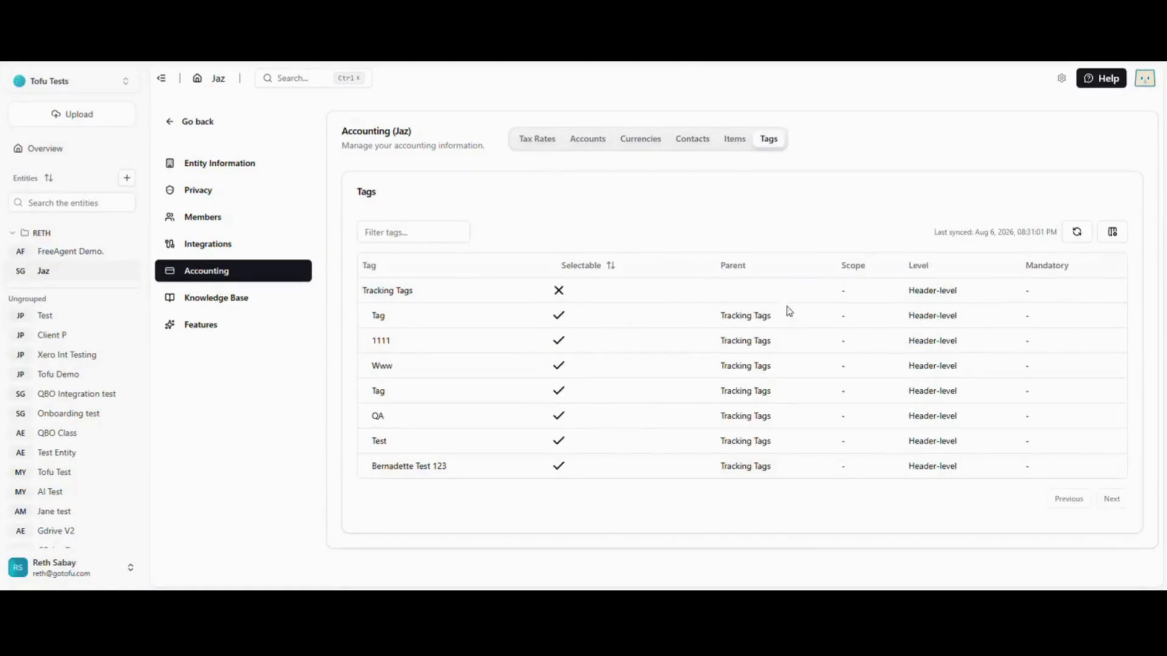
{"action": "left_click", "coordinate": [182, 125]}
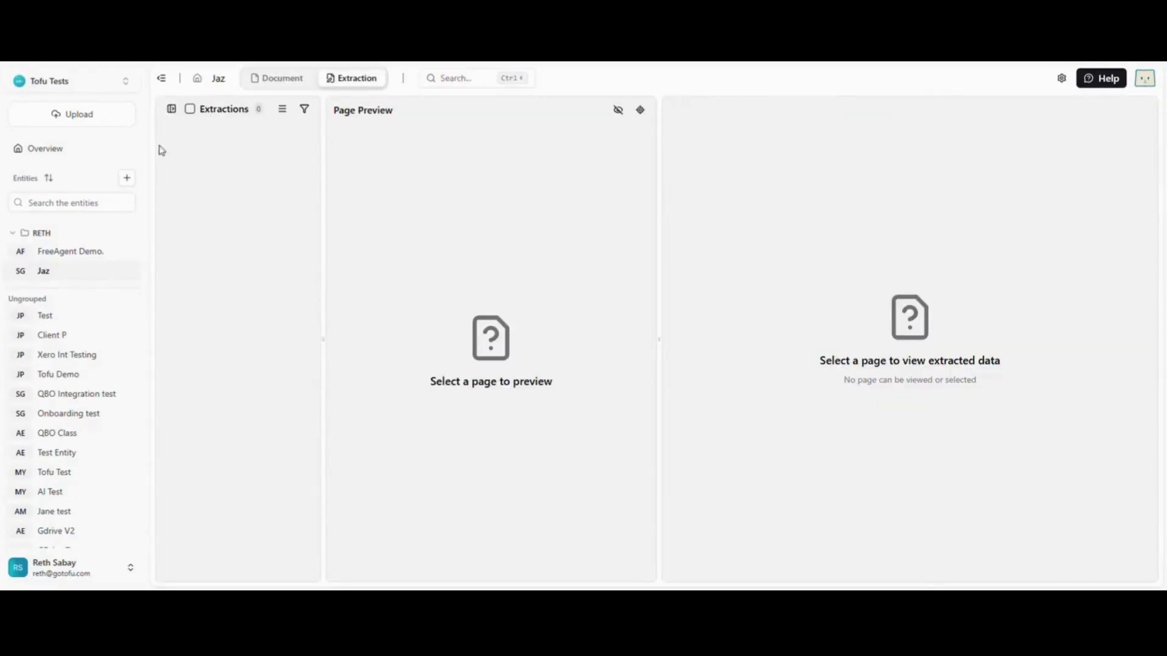
Step: Upload the document PH-VAT.jpg to the Jaz entity with AP Bill as the extraction type
{"action": "left_click", "coordinate": [280, 85]}
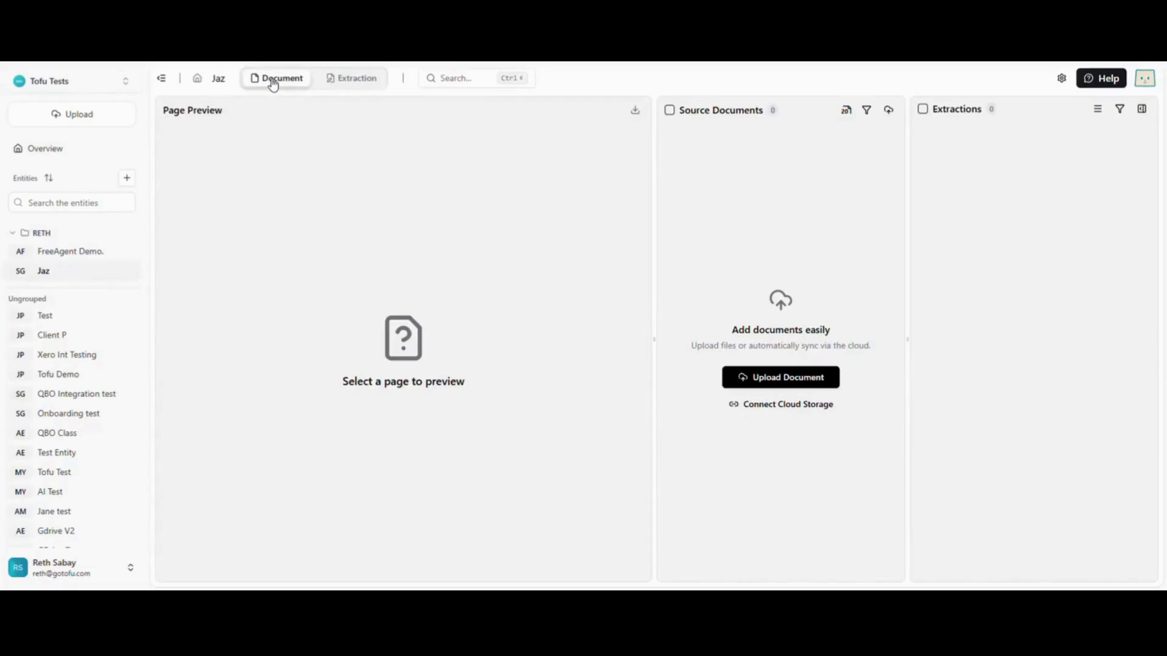
{"action": "left_click", "coordinate": [784, 378]}
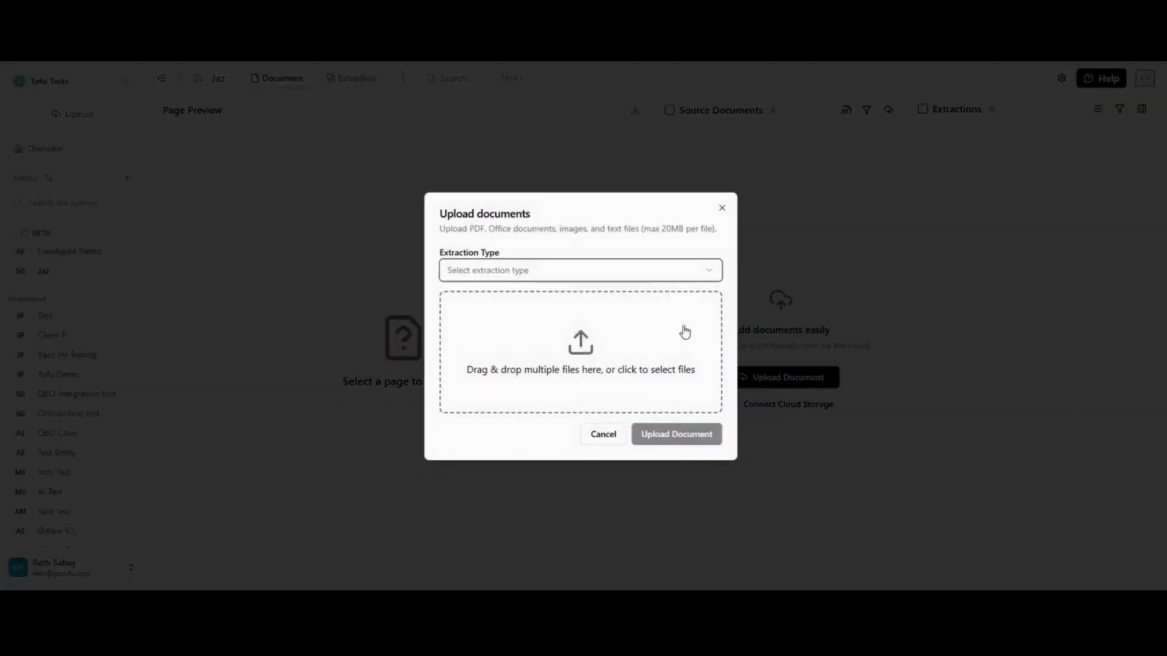
{"action": "left_click", "coordinate": [640, 271]}
{"action": "left_click", "coordinate": [506, 298]}
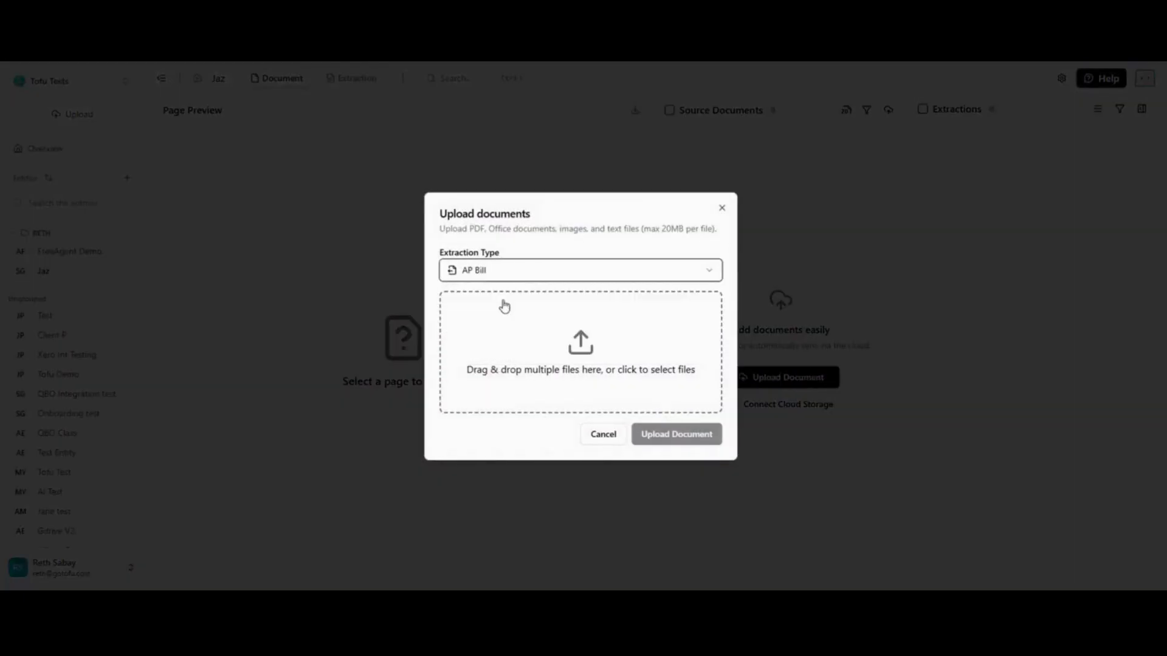
{"action": "left_click", "coordinate": [560, 342]}
{"action": "key", "text": "Escape"}
{"action": "left_click", "coordinate": [639, 437]}
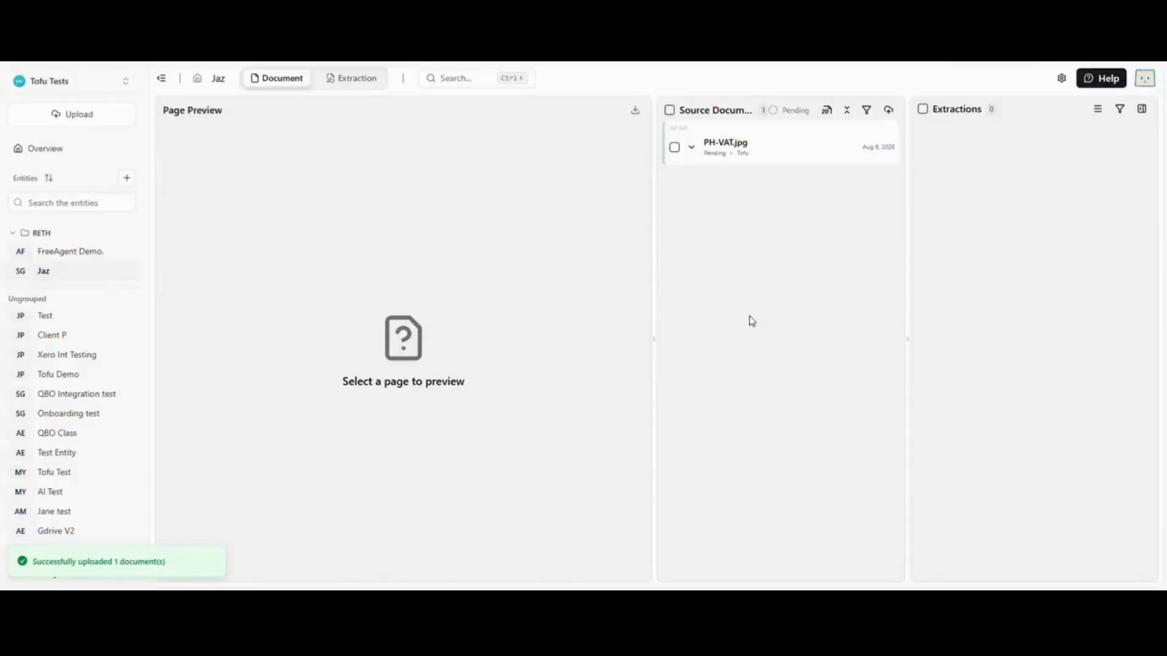
Step: Open the PH-VAT.jpg extraction and check its AP bill fields, line item and totals against the receipt
{"action": "left_click", "coordinate": [726, 143]}
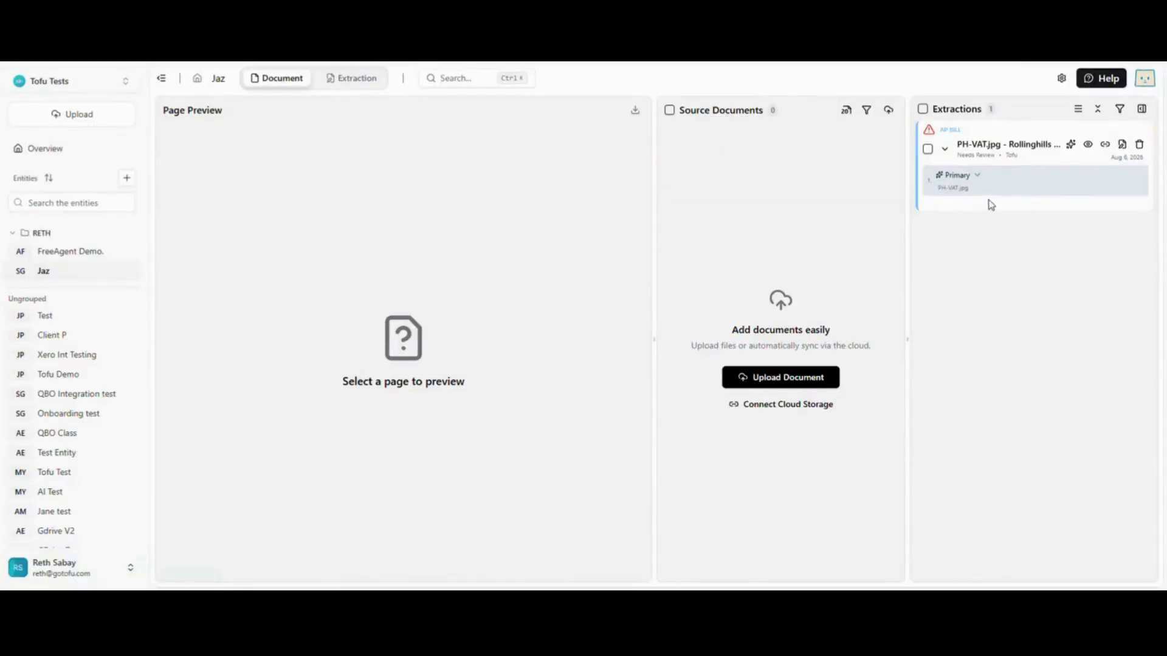
{"action": "left_click", "coordinate": [1006, 183]}
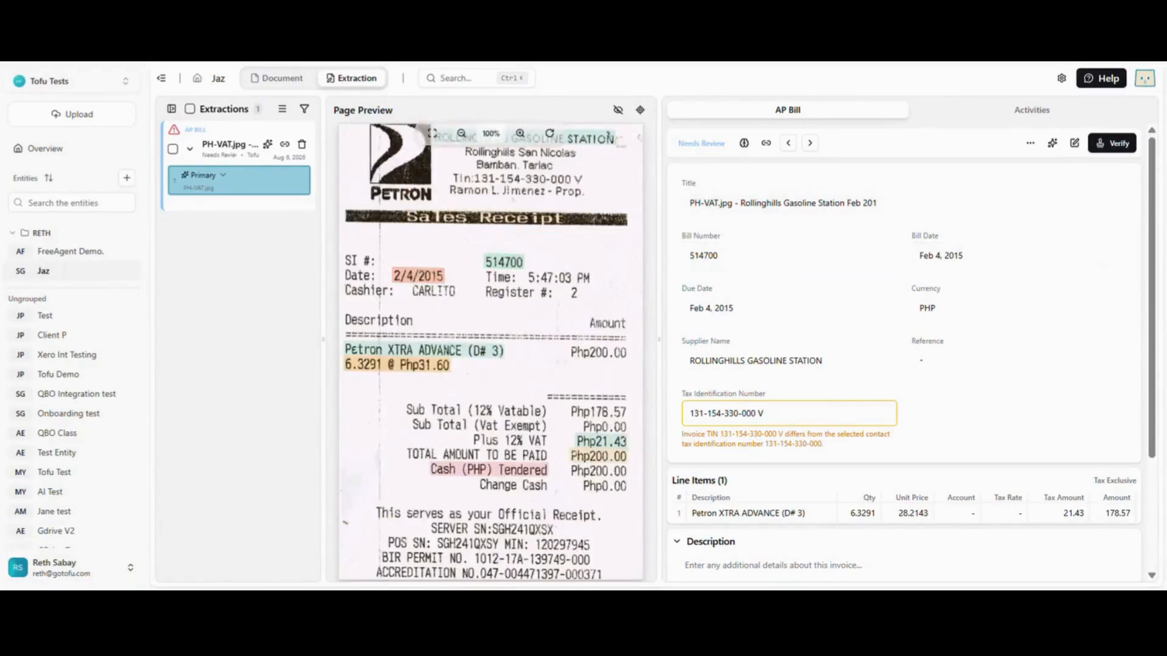
{"action": "scroll", "coordinate": [797, 249], "scroll_direction": "down", "scroll_amount": 1}
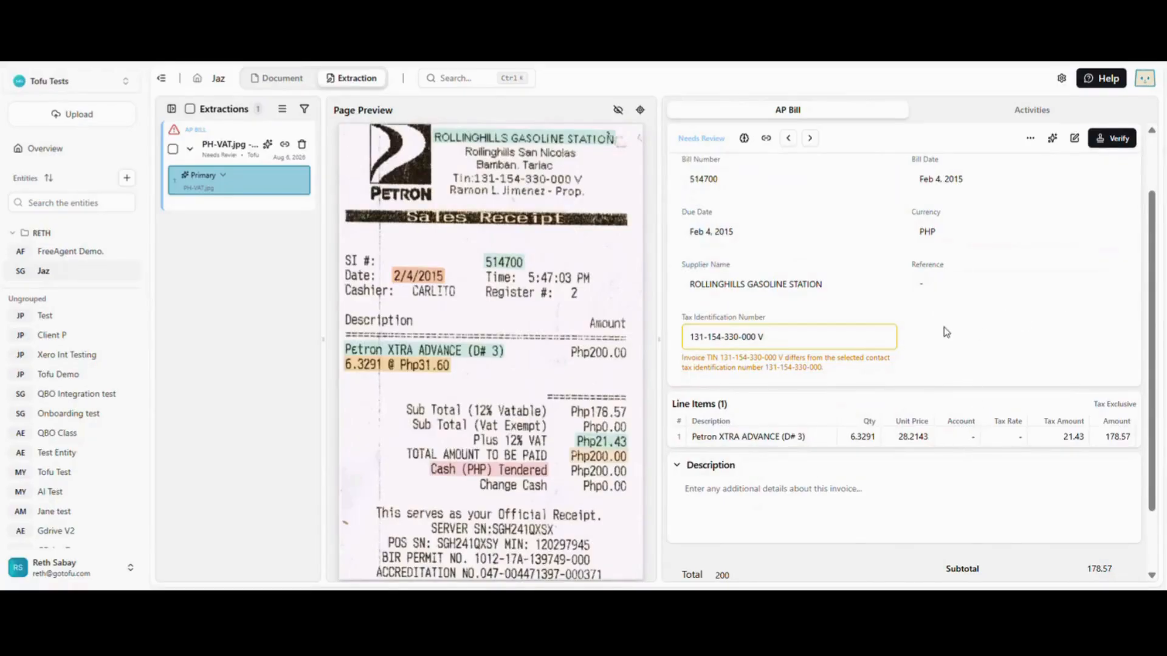
{"action": "scroll", "coordinate": [921, 283], "scroll_direction": "up", "scroll_amount": 1}
{"action": "scroll", "coordinate": [924, 339], "scroll_direction": "down", "scroll_amount": 1}
Step: Set the AP bill's line item account to Income Tax Expense and its Reference to 123456, and save the bill
{"action": "left_click", "coordinate": [1074, 138]}
{"action": "scroll", "coordinate": [938, 338], "scroll_direction": "down", "scroll_amount": 2}
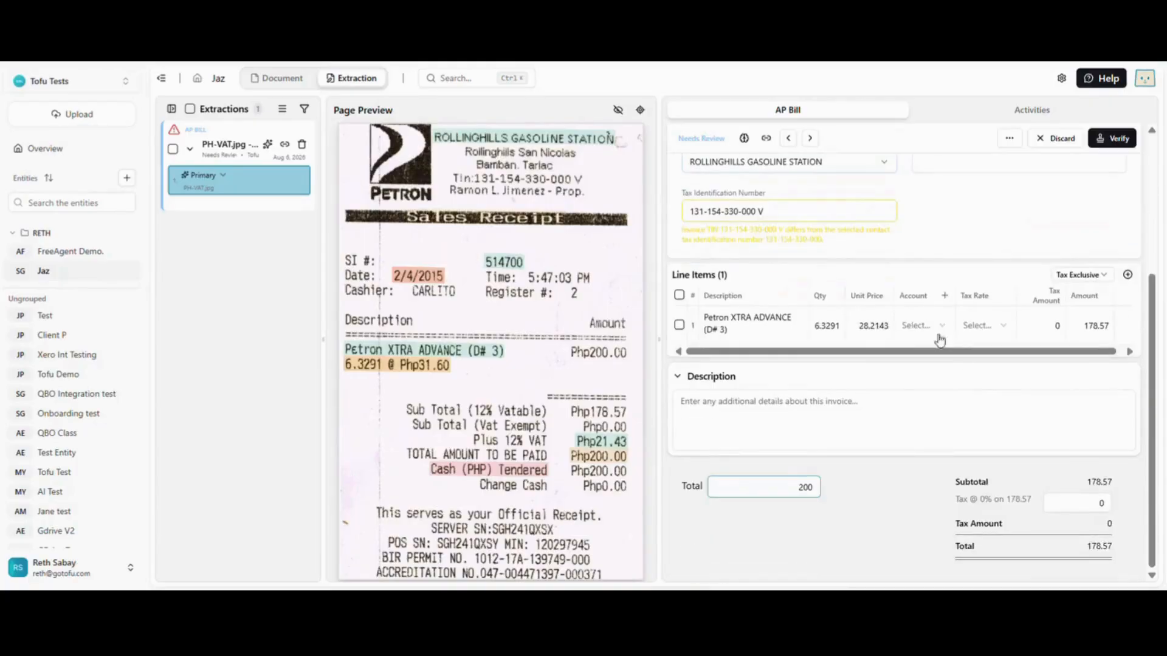
{"action": "left_click", "coordinate": [924, 327]}
{"action": "scroll", "coordinate": [946, 436], "scroll_direction": "down", "scroll_amount": 2}
{"action": "left_click", "coordinate": [946, 436]}
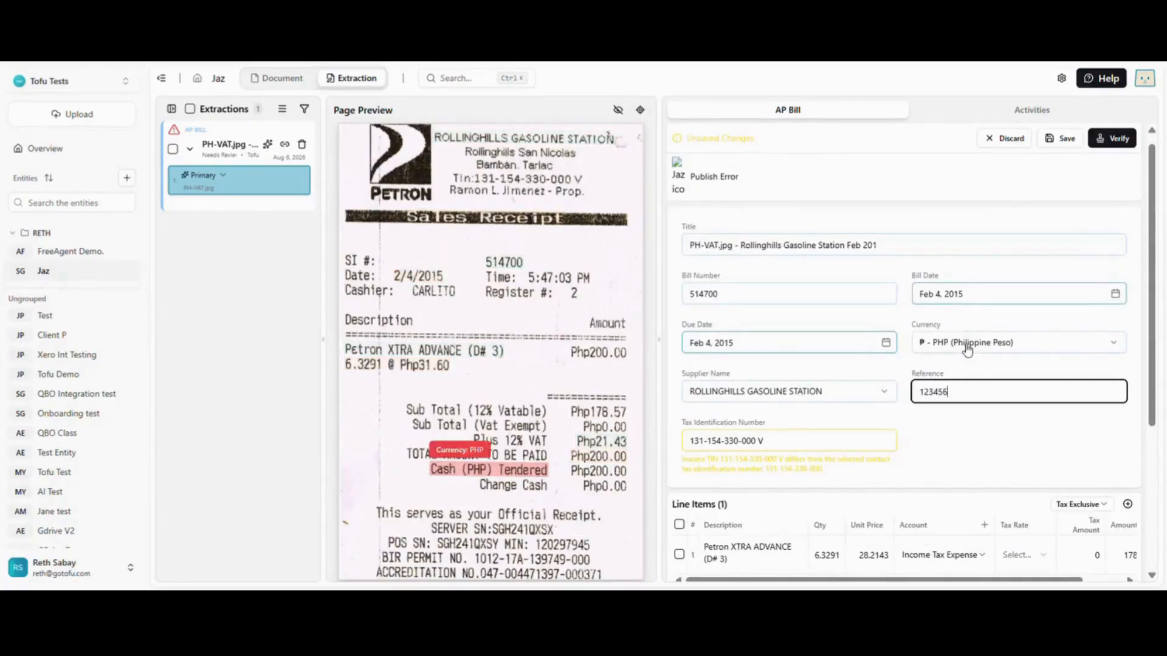
{"action": "scroll", "coordinate": [967, 341], "scroll_direction": "down", "scroll_amount": 3}
{"action": "scroll", "coordinate": [987, 286], "scroll_direction": "up", "scroll_amount": 1}
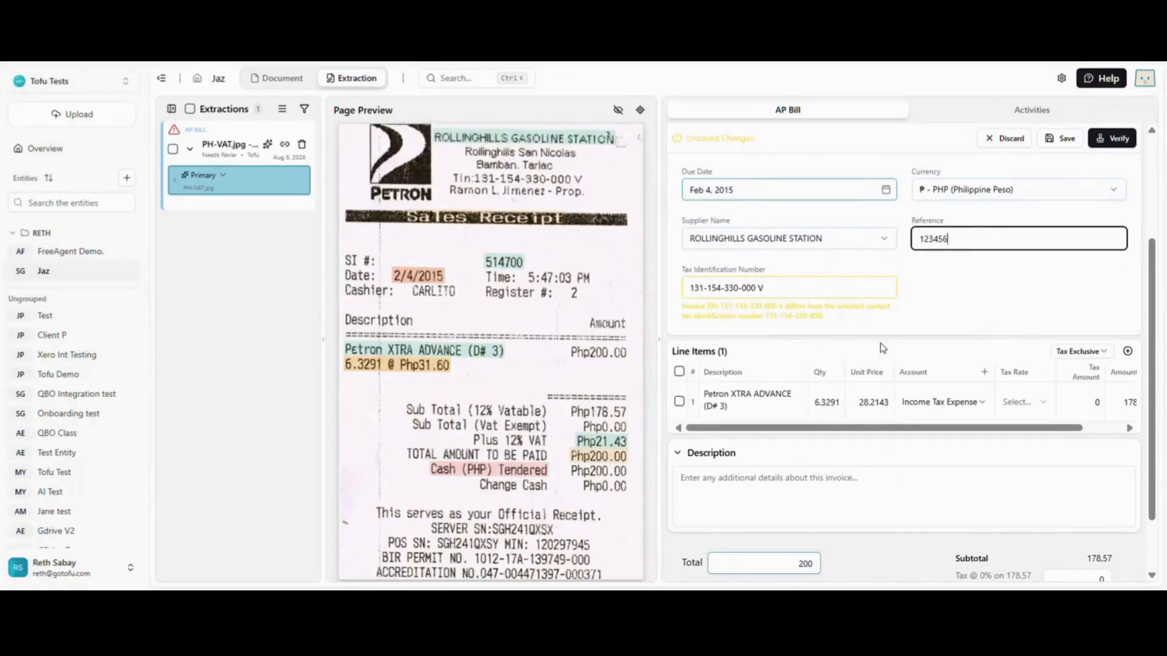
{"action": "left_click", "coordinate": [1060, 138]}
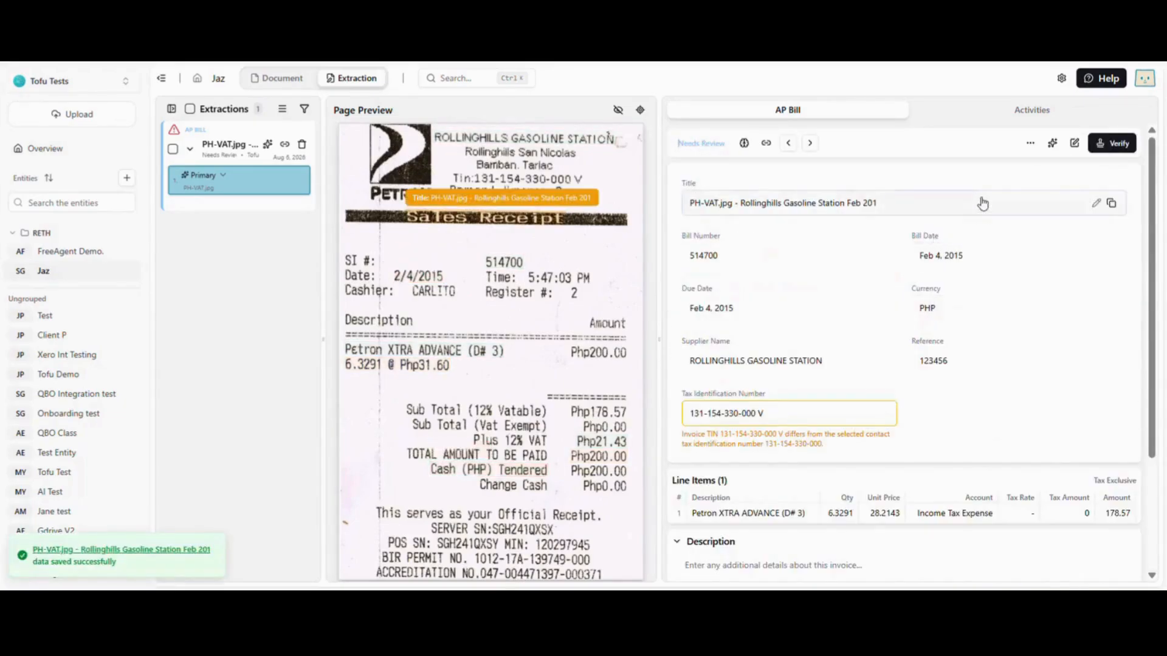
Step: Export the PH-VAT.jpg extraction using the Jaz (Excel) AP bill export format
{"action": "left_click", "coordinate": [1030, 146]}
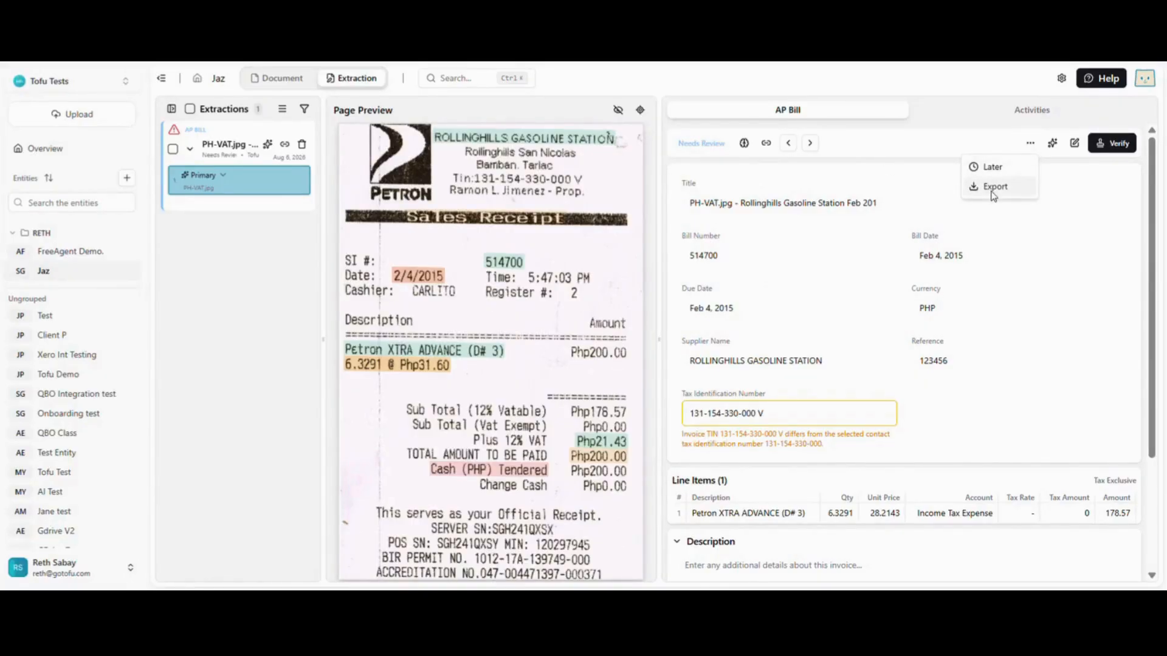
{"action": "left_click", "coordinate": [940, 161]}
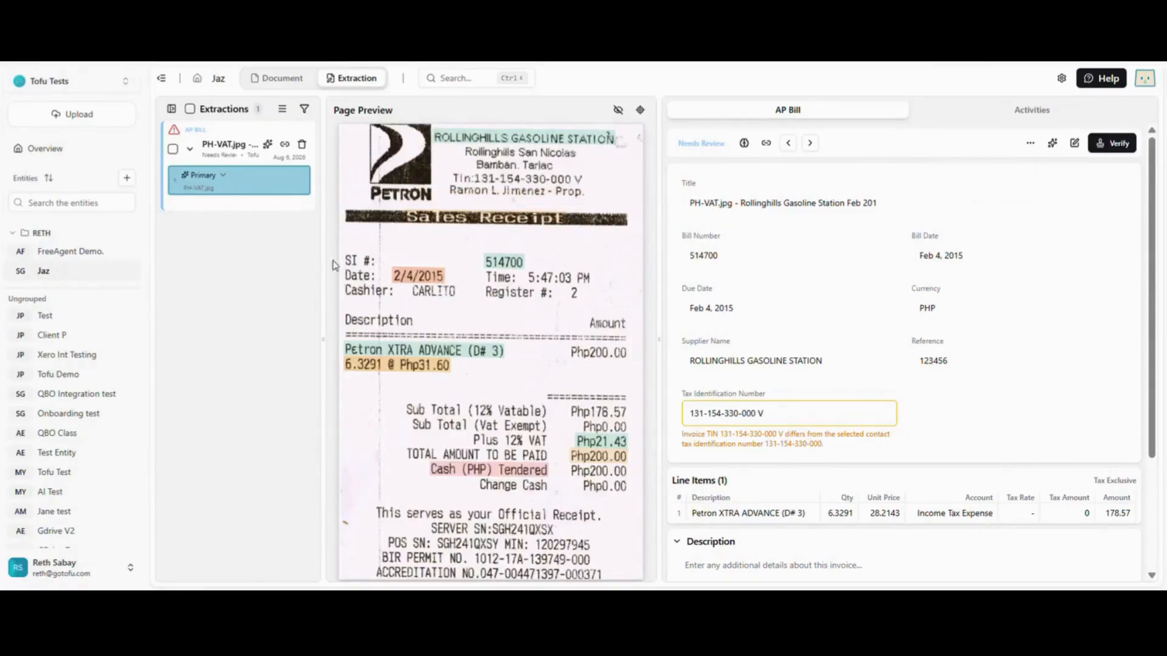
{"action": "mouse_move", "coordinate": [581, 209]}
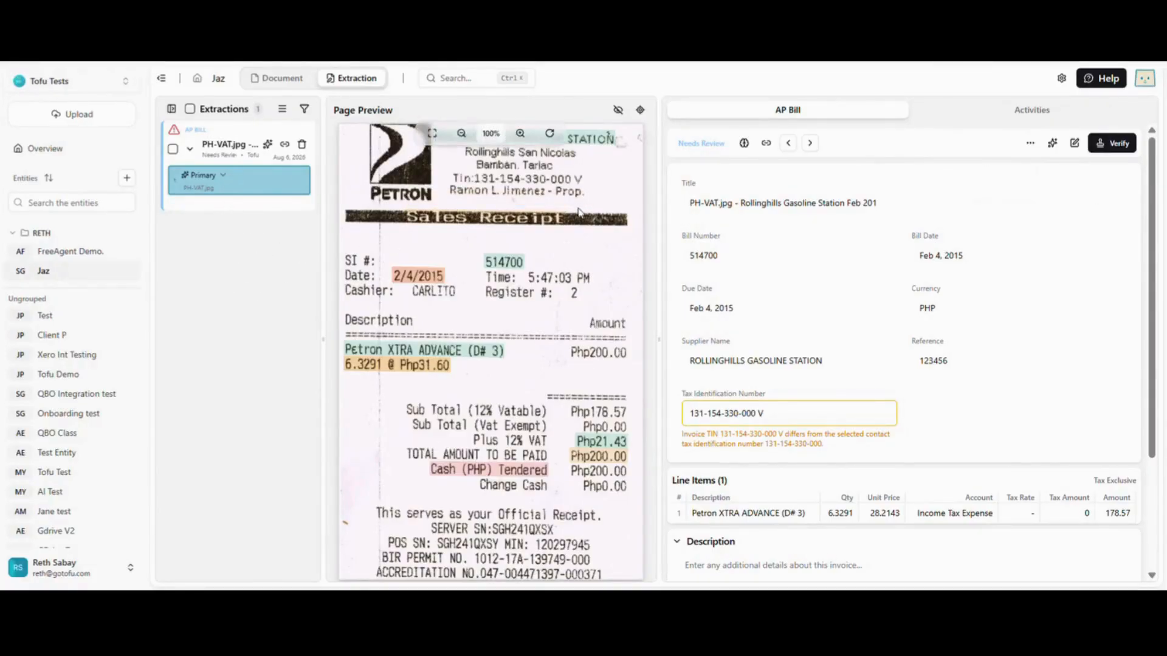
{"action": "left_click", "coordinate": [173, 150]}
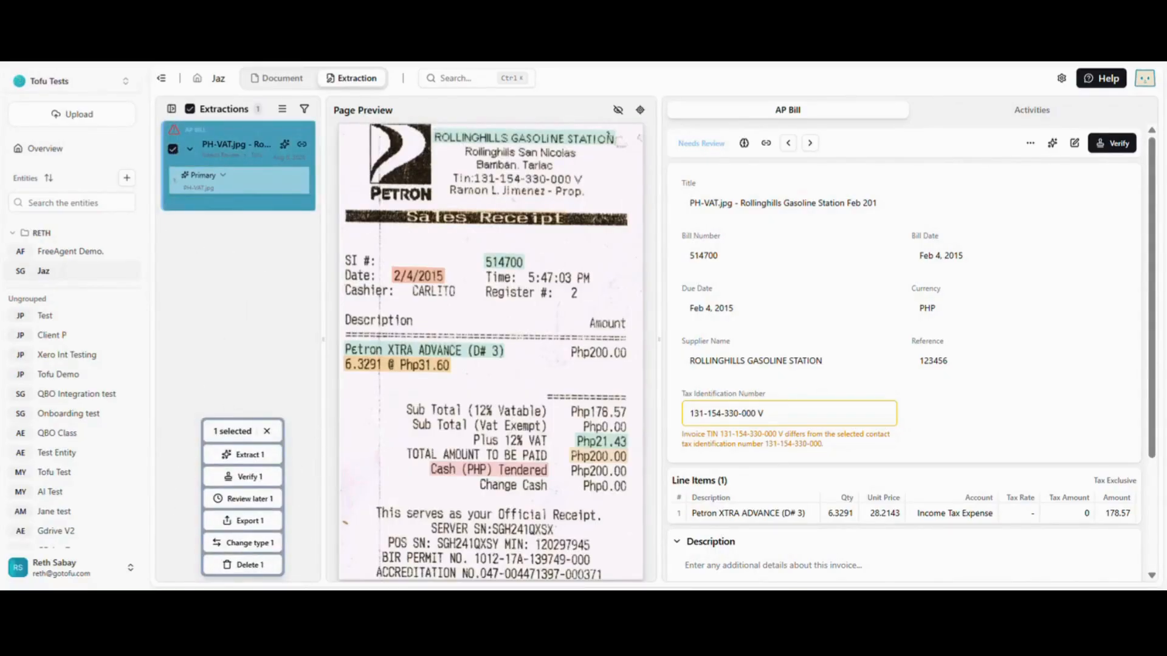
{"action": "left_click", "coordinate": [262, 521]}
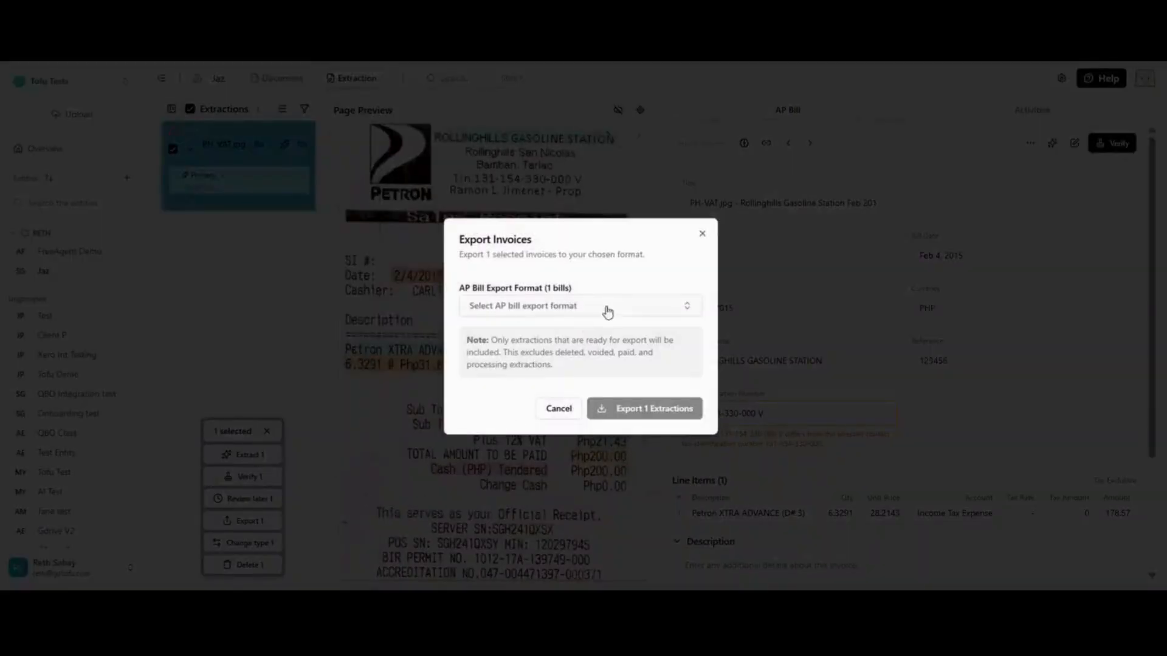
{"action": "left_click", "coordinate": [655, 311]}
{"action": "type", "text": "jaz"}
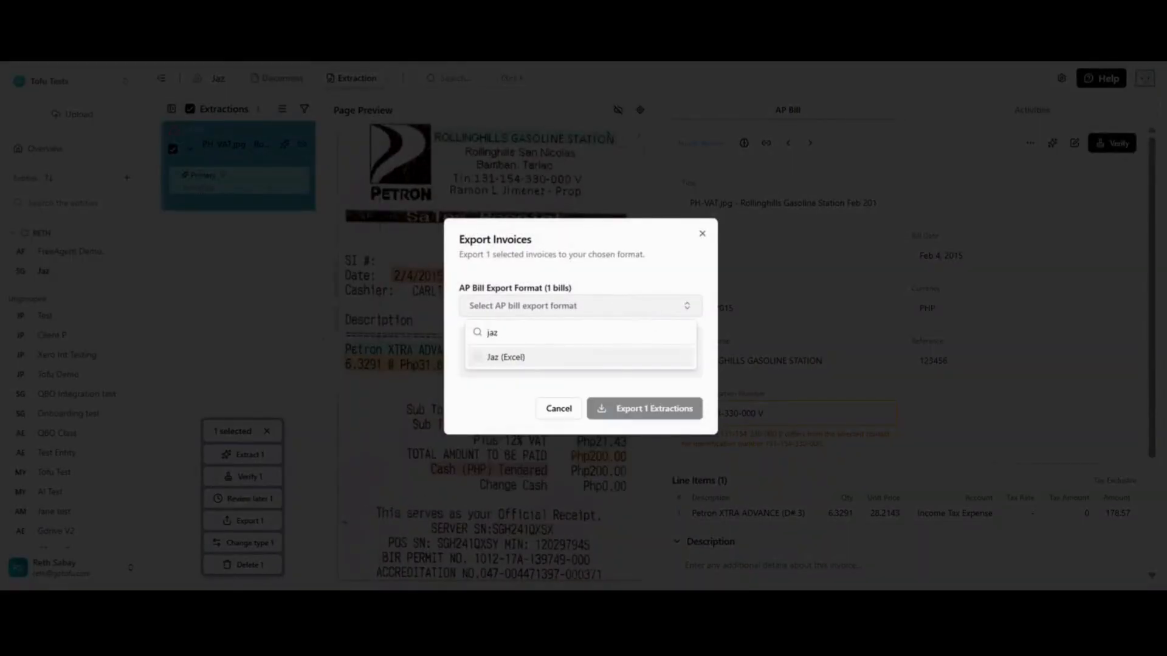
{"action": "left_click", "coordinate": [524, 358]}
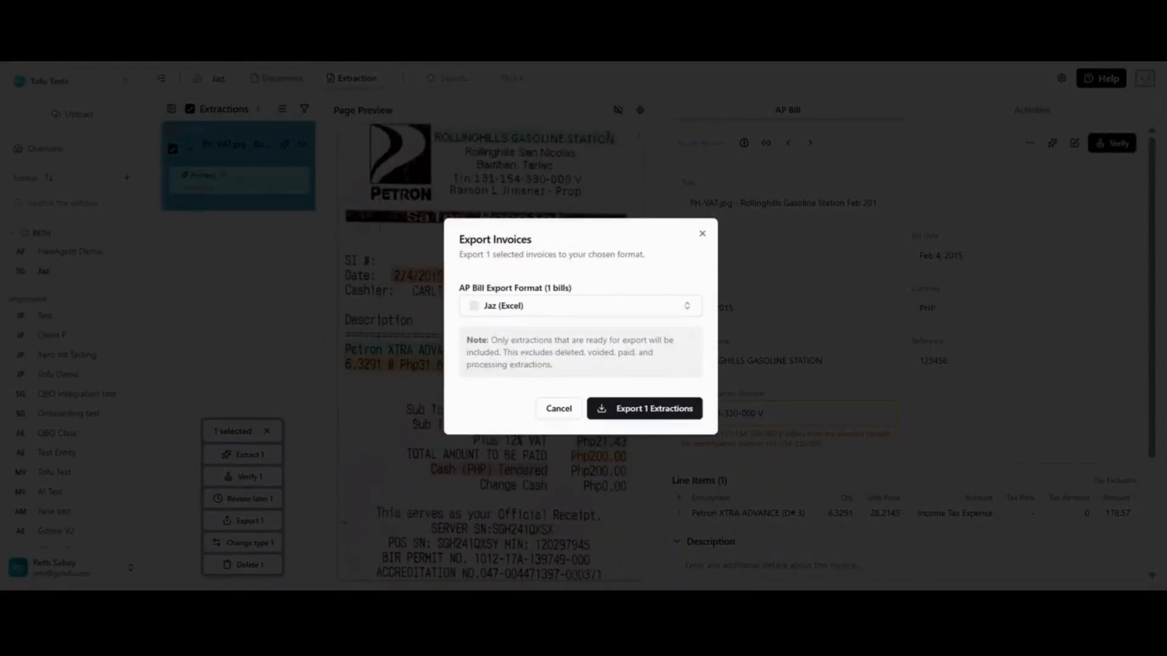
{"action": "left_click", "coordinate": [661, 409]}
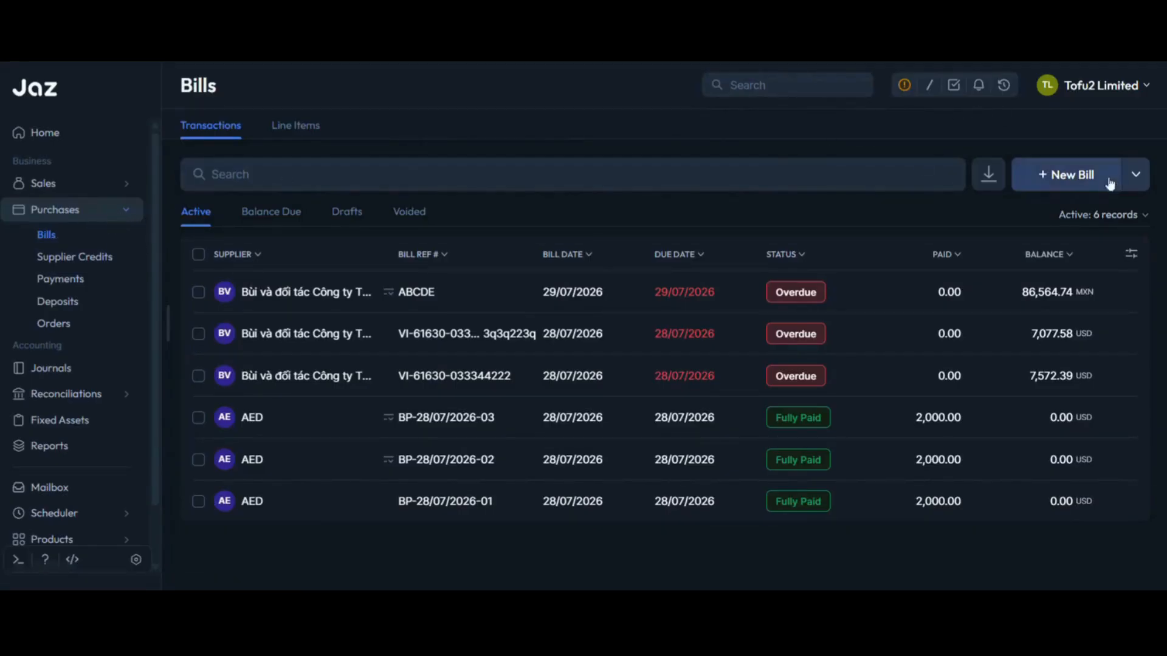
Step: Examine the import options in Jaz for bills, invoices and cashflow entries, including Cash-ins/outs
{"action": "left_click", "coordinate": [1134, 175]}
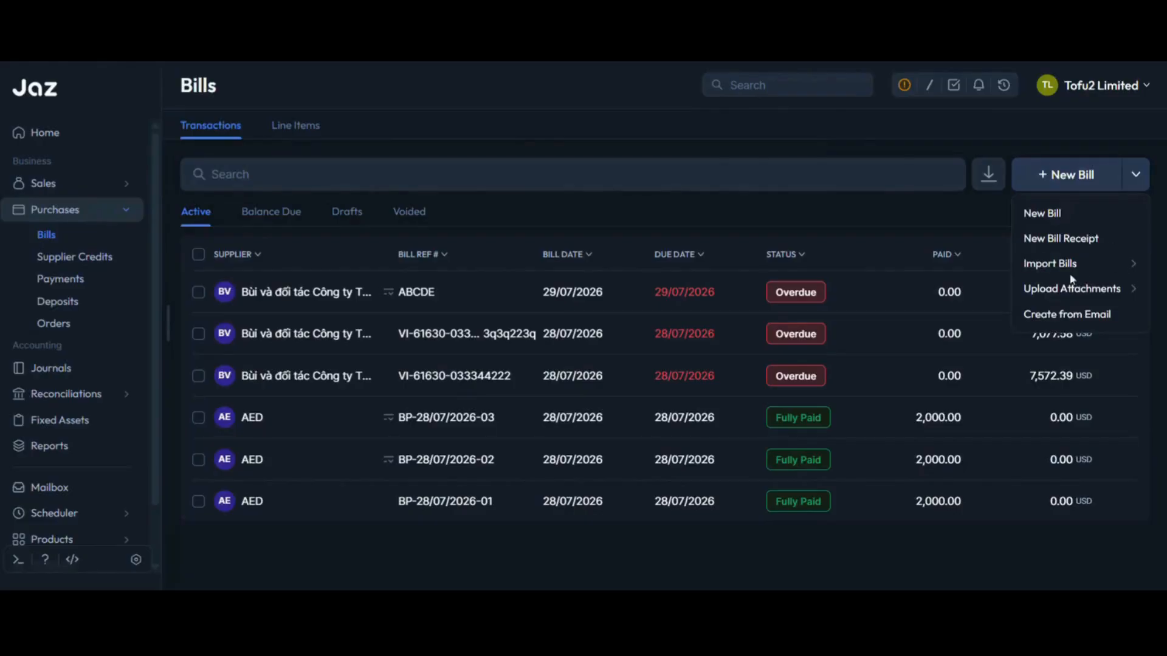
{"action": "left_click", "coordinate": [119, 185]}
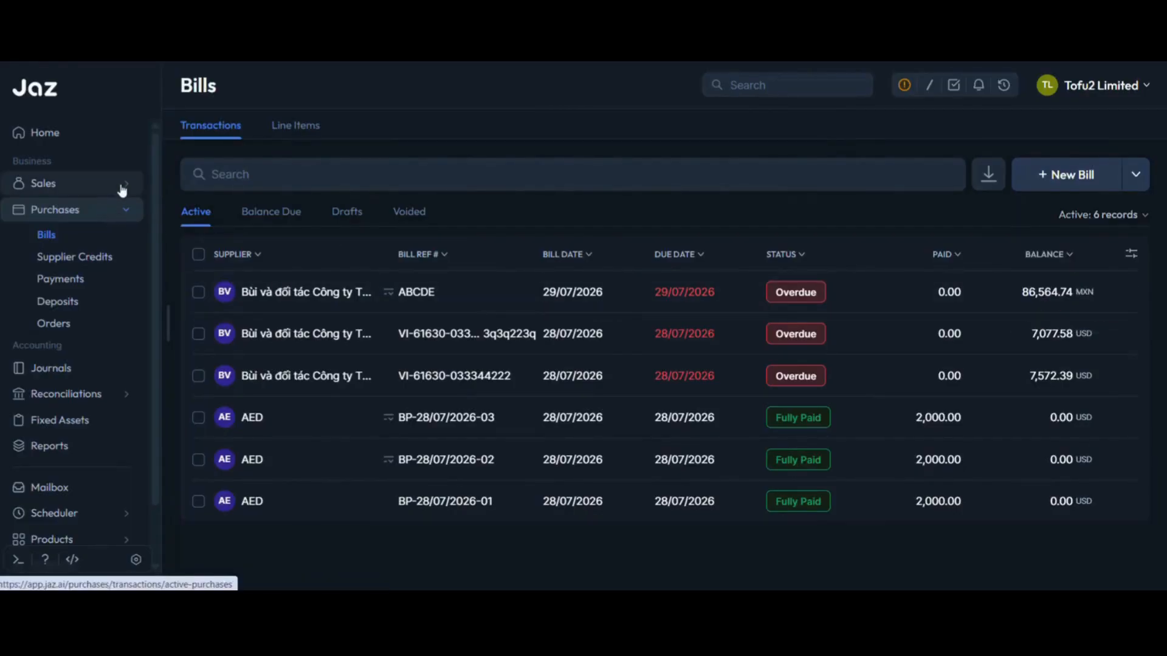
{"action": "left_click", "coordinate": [71, 210]}
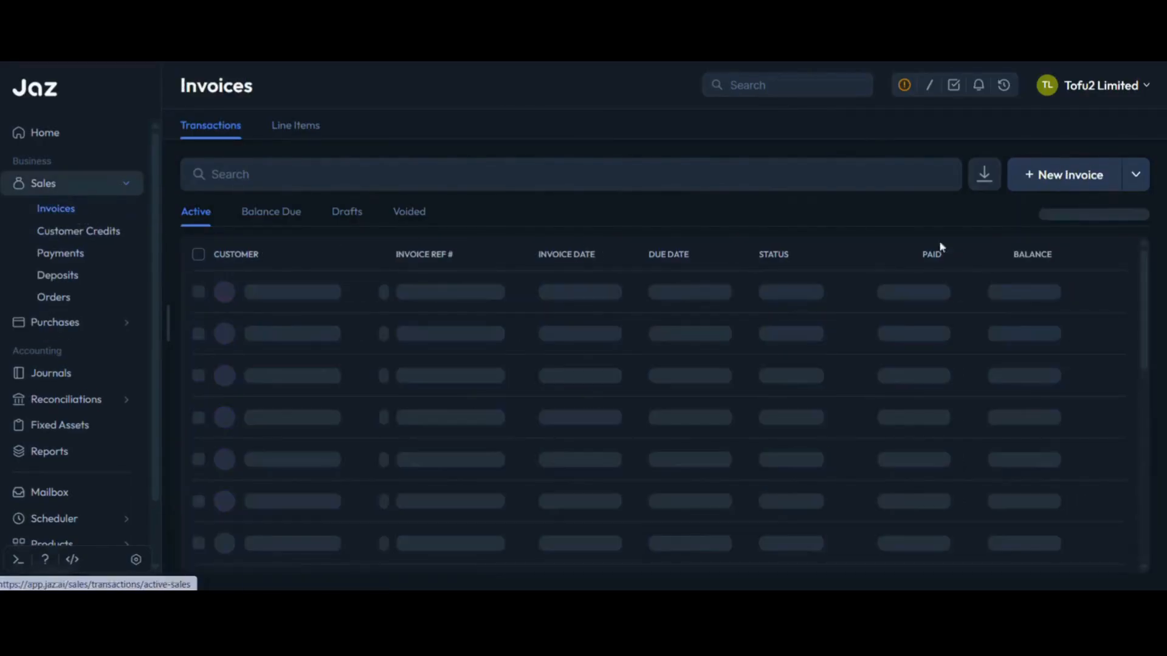
{"action": "left_click", "coordinate": [1135, 175]}
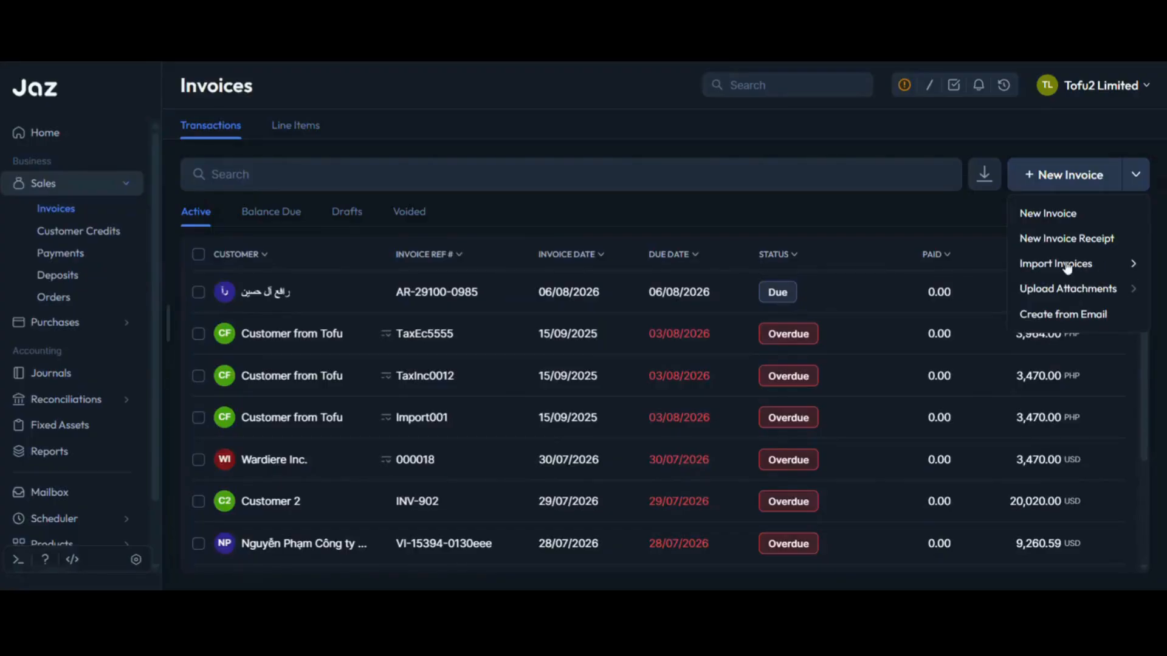
{"action": "left_click", "coordinate": [123, 403]}
{"action": "left_click", "coordinate": [83, 339]}
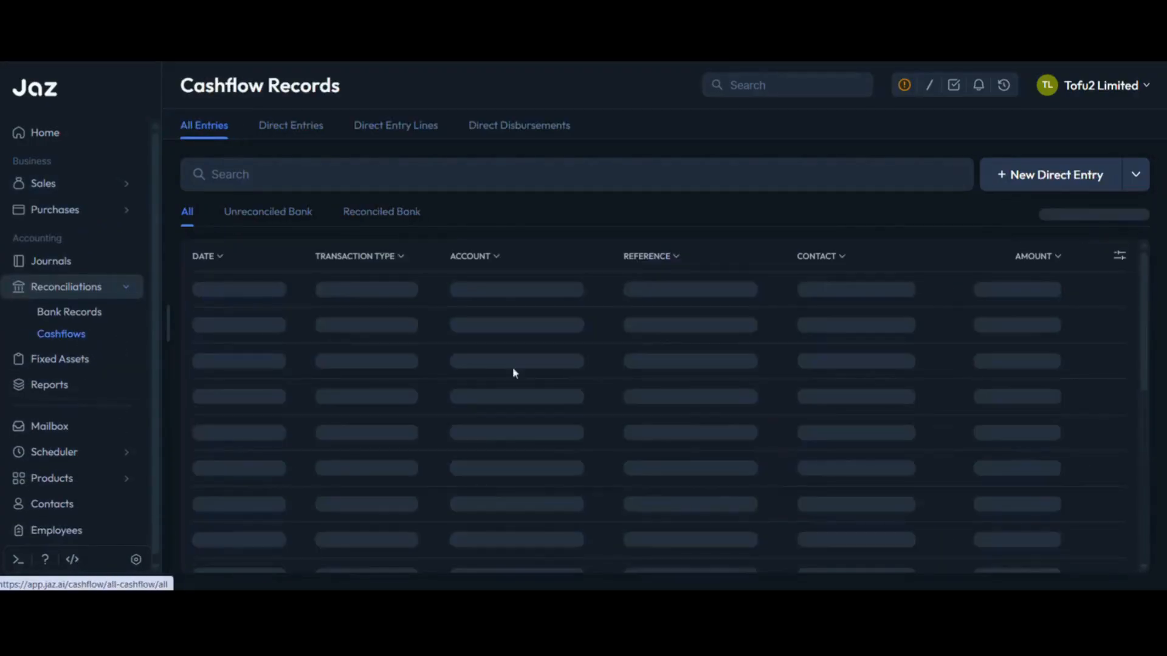
{"action": "left_click", "coordinate": [1125, 184]}
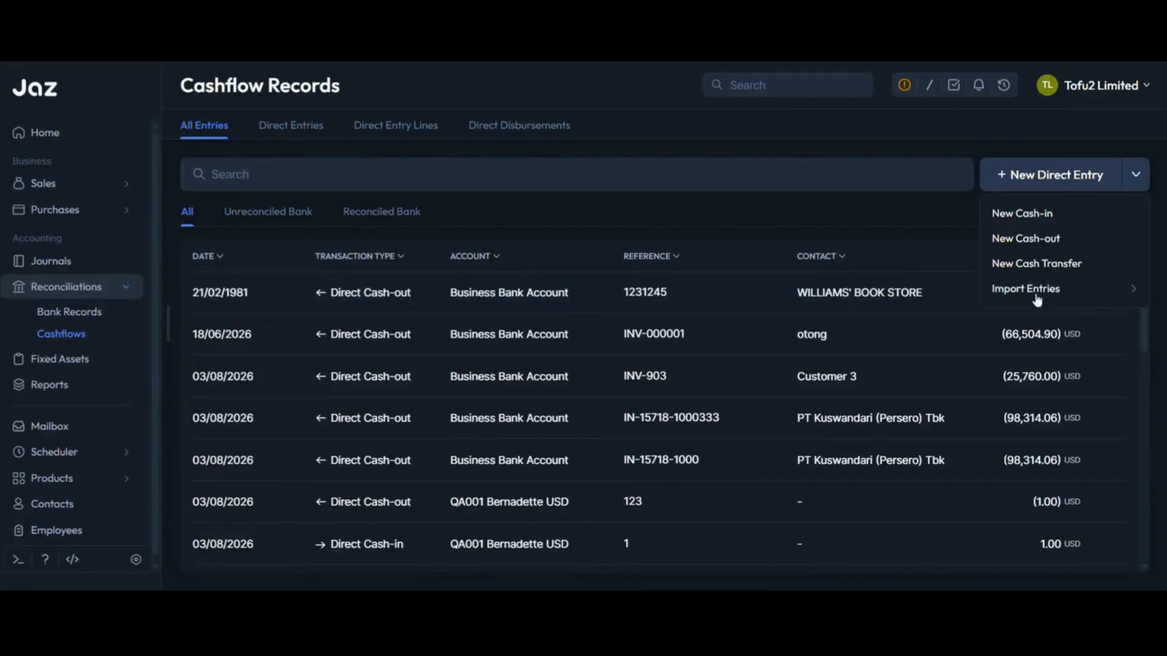
{"action": "left_click", "coordinate": [1061, 293]}
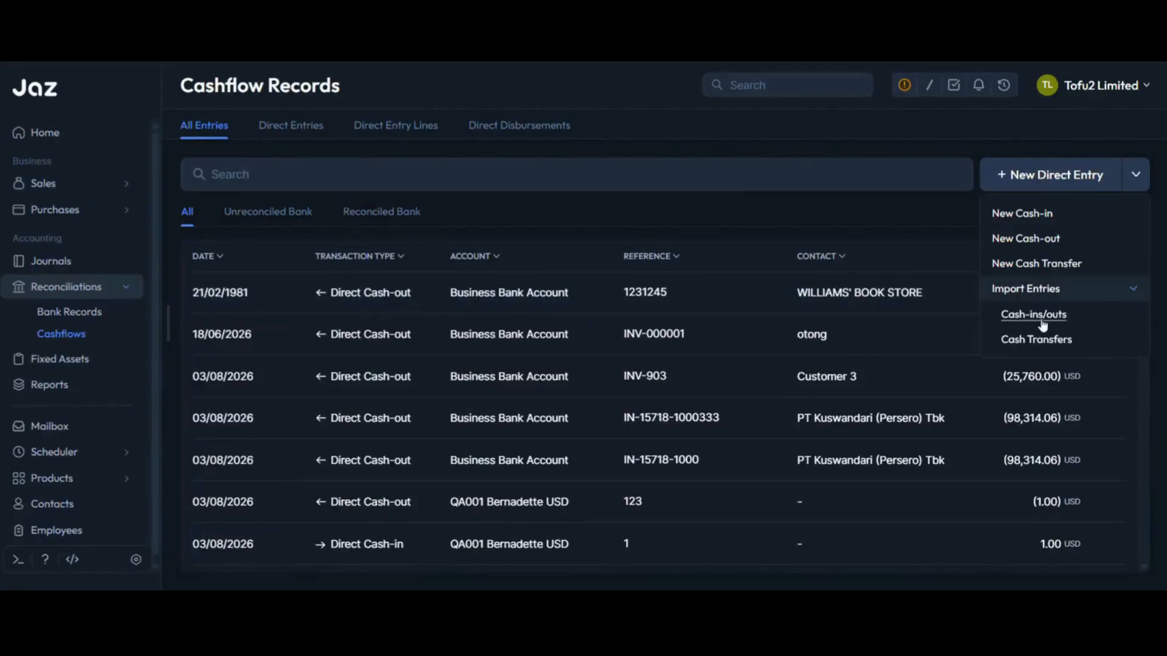
Step: Import the exported file ap_bill-2026-08-06.xlsx from Downloads into the purchase bills by line items, and finish the import
{"action": "left_click", "coordinate": [96, 213]}
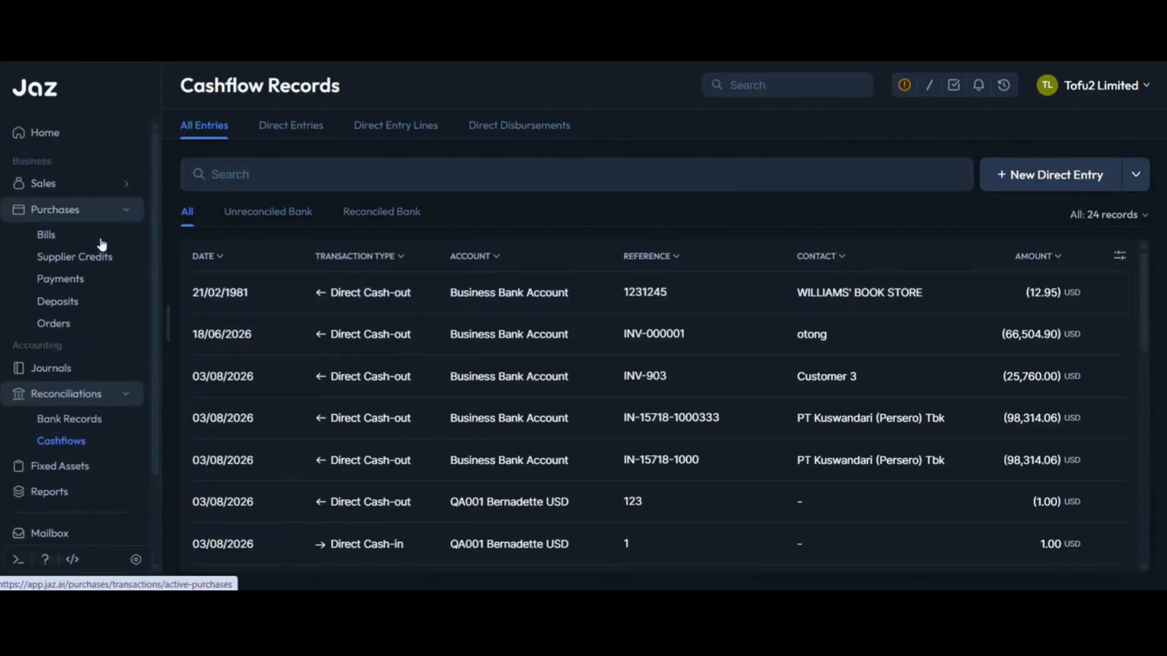
{"action": "left_click", "coordinate": [53, 240]}
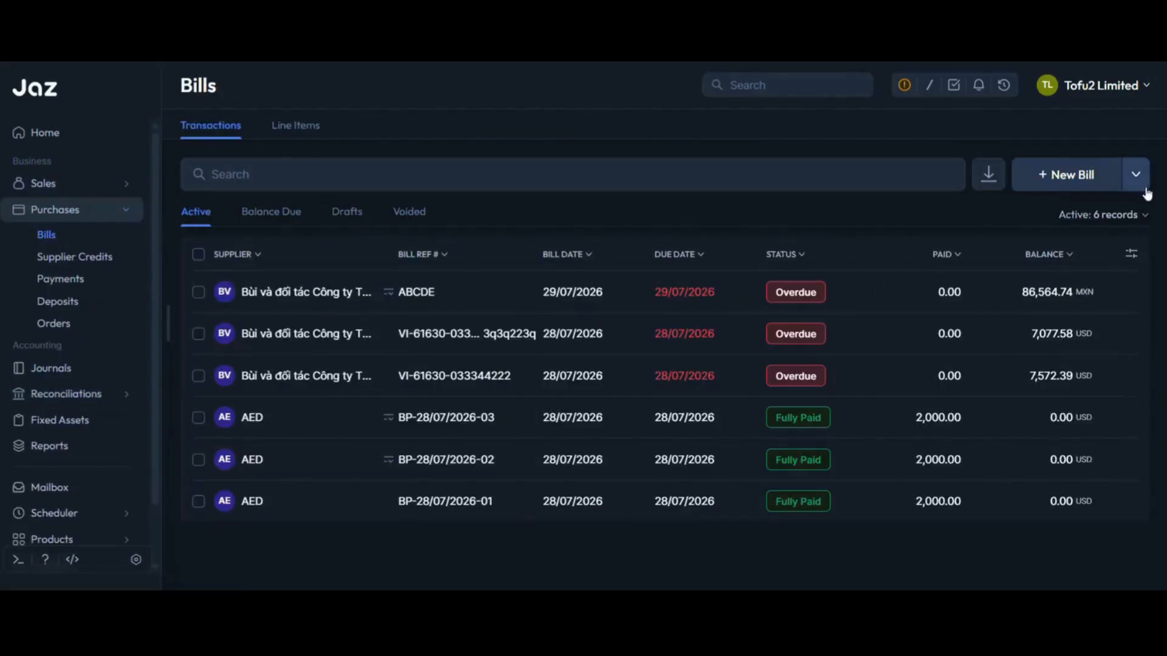
{"action": "left_click", "coordinate": [1136, 174]}
{"action": "left_click", "coordinate": [1103, 267]}
{"action": "left_click", "coordinate": [1085, 291]}
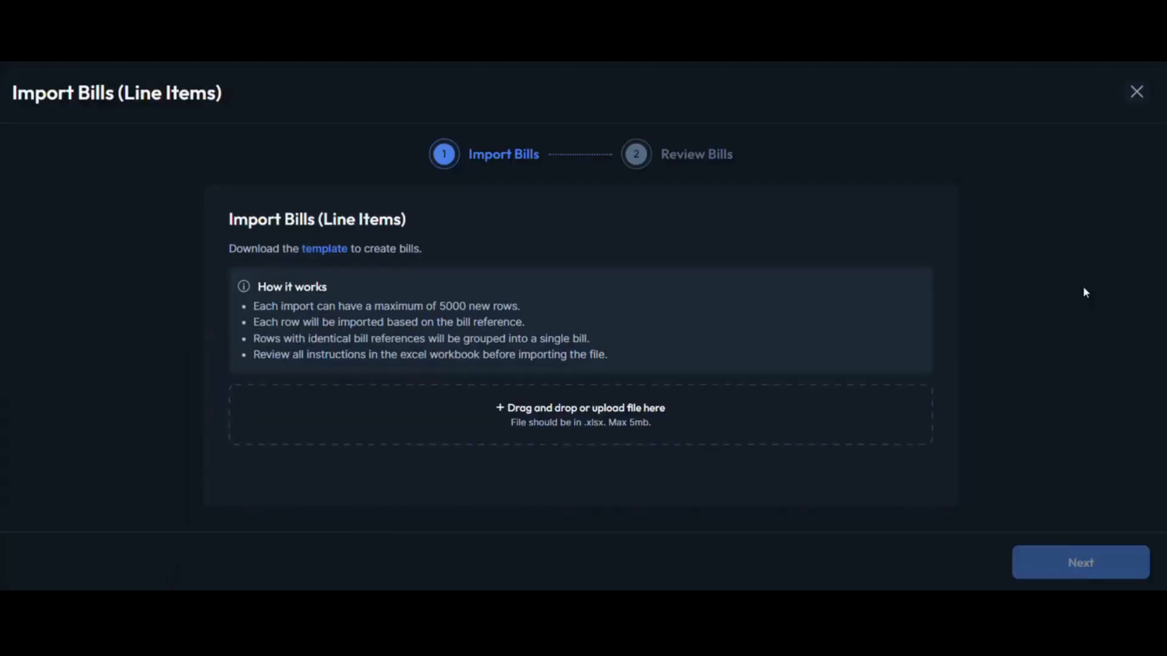
{"action": "left_click", "coordinate": [567, 417]}
{"action": "left_click", "coordinate": [644, 292]}
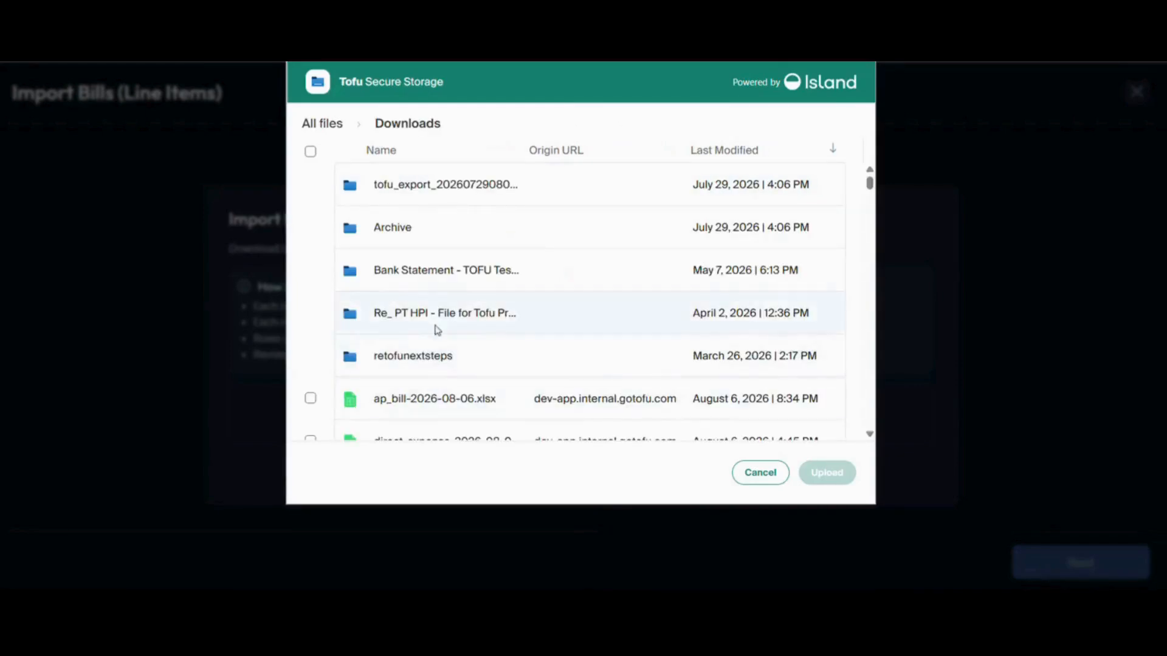
{"action": "scroll", "coordinate": [438, 330], "scroll_direction": "down", "scroll_amount": 3}
{"action": "left_click", "coordinate": [417, 250]}
{"action": "left_click", "coordinate": [827, 473]}
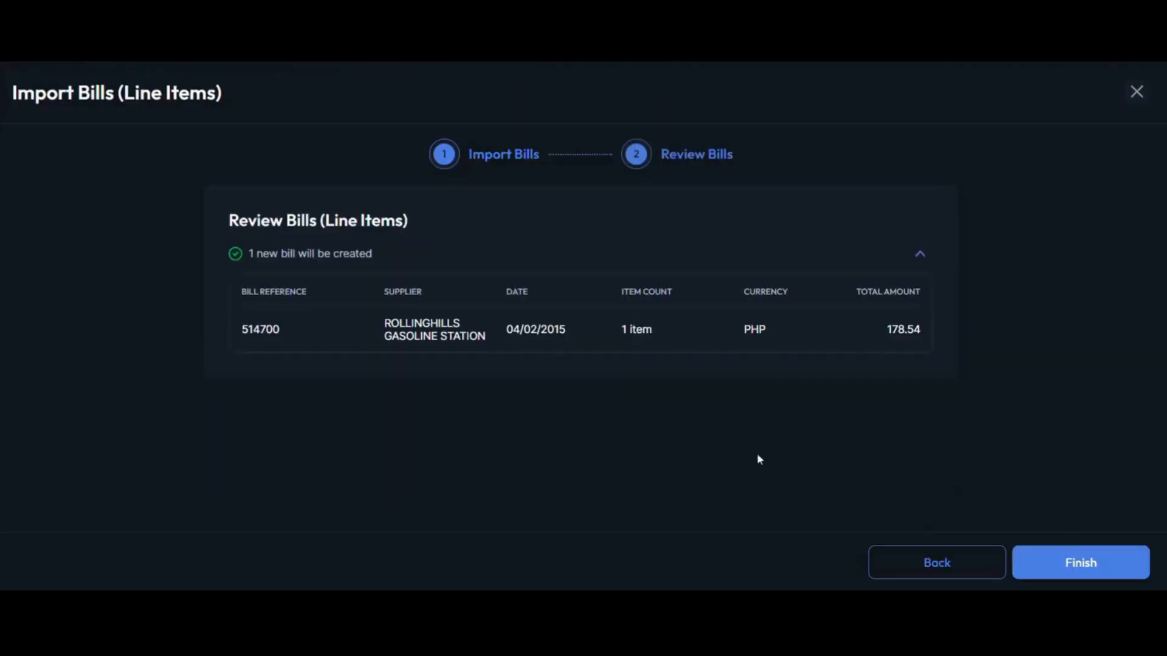
{"action": "left_click", "coordinate": [1078, 563]}
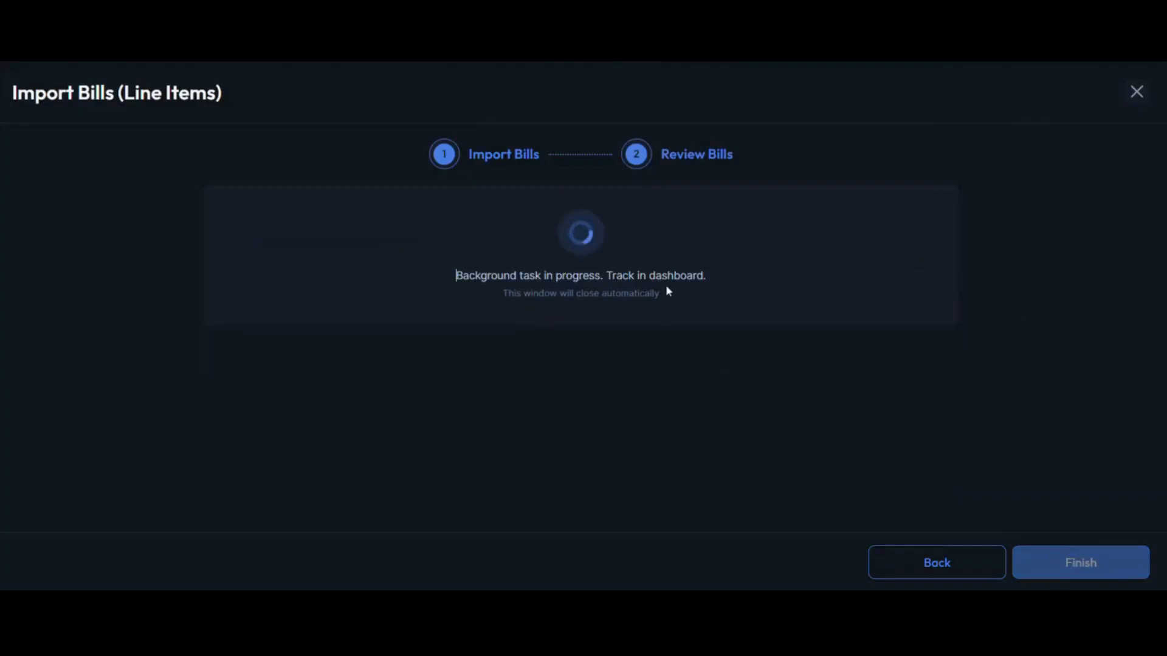